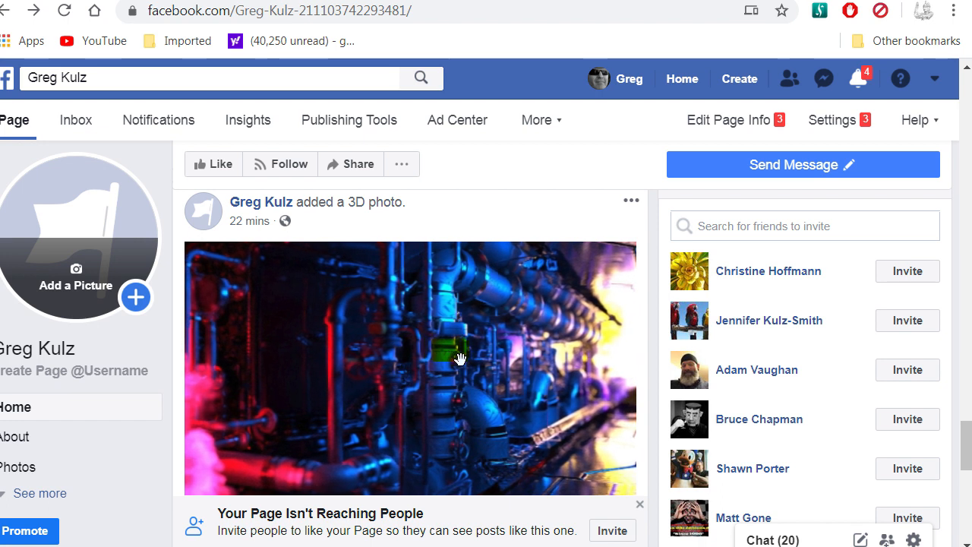
# View two of the 3D photos posted on the Facebook page in enlarged form, closing each one after viewing.
pyautogui.click(511, 357)
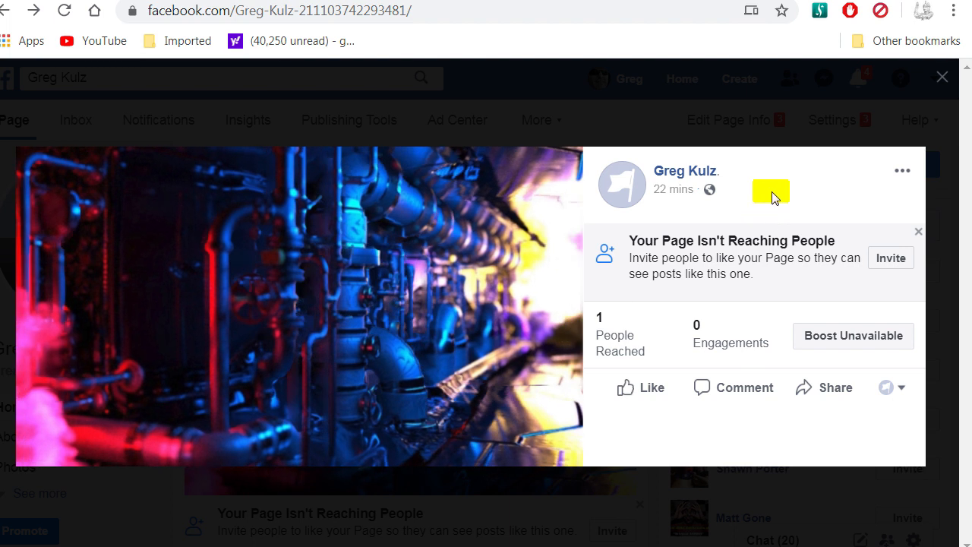
pyautogui.click(943, 79)
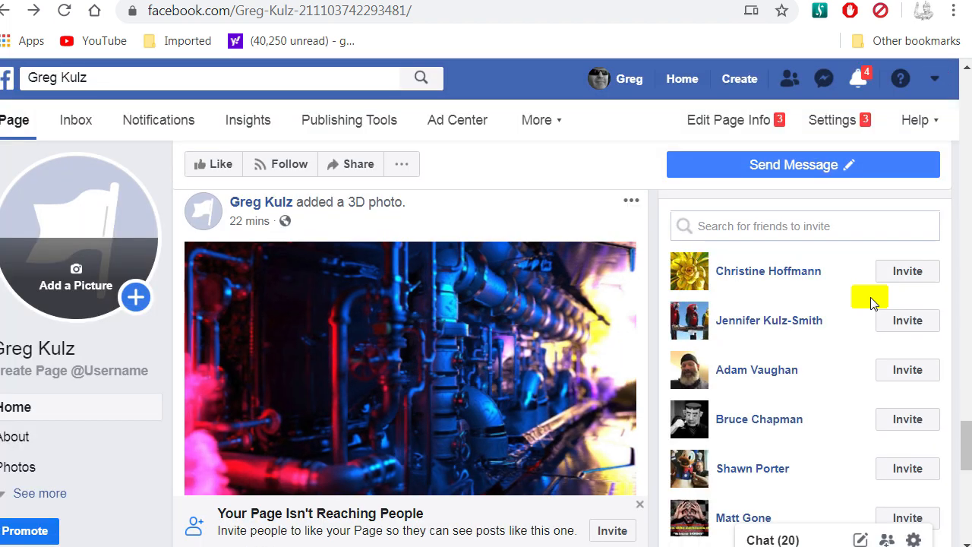
pyautogui.moveTo(965, 430); pyautogui.dragTo(965, 376)
pyautogui.click(395, 379)
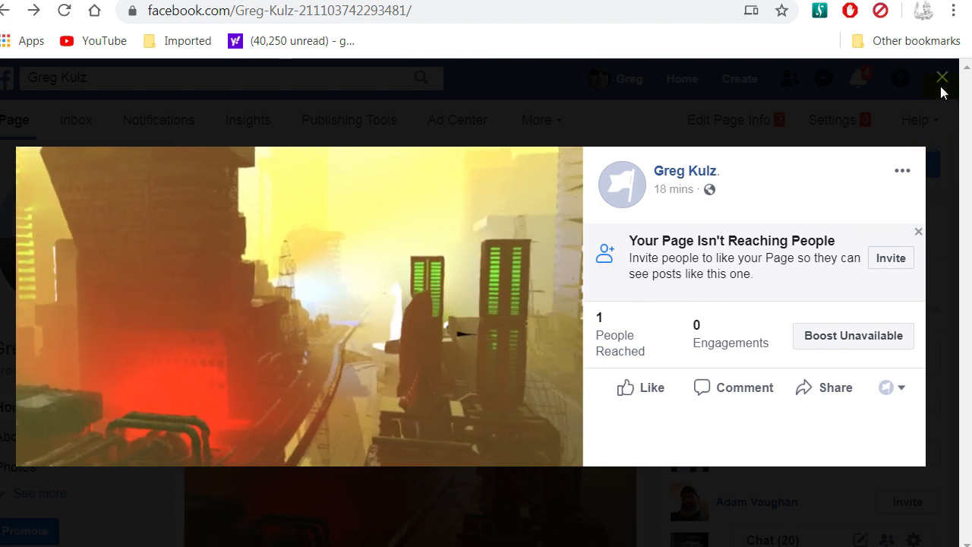
pyautogui.click(942, 78)
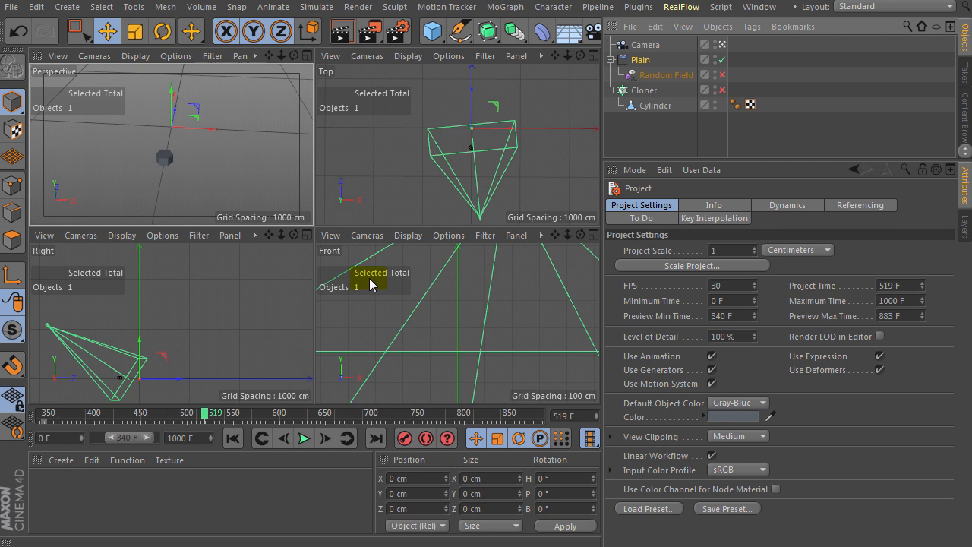
# Switch to Cinema 4D, enable the Cloner and show the hexagon field in a maximized Top view.
pyautogui.click(283, 190)
pyautogui.middleClick(283, 190)
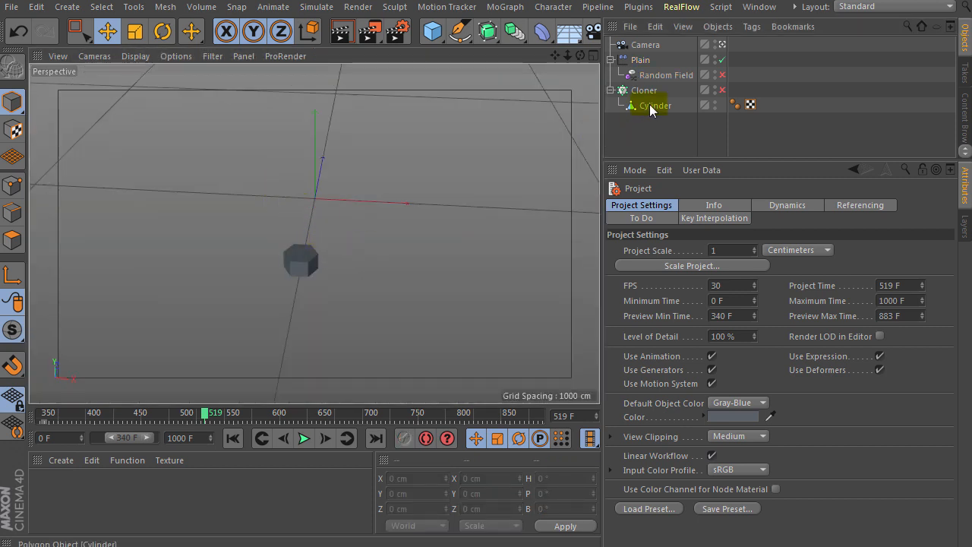
pyautogui.click(721, 90)
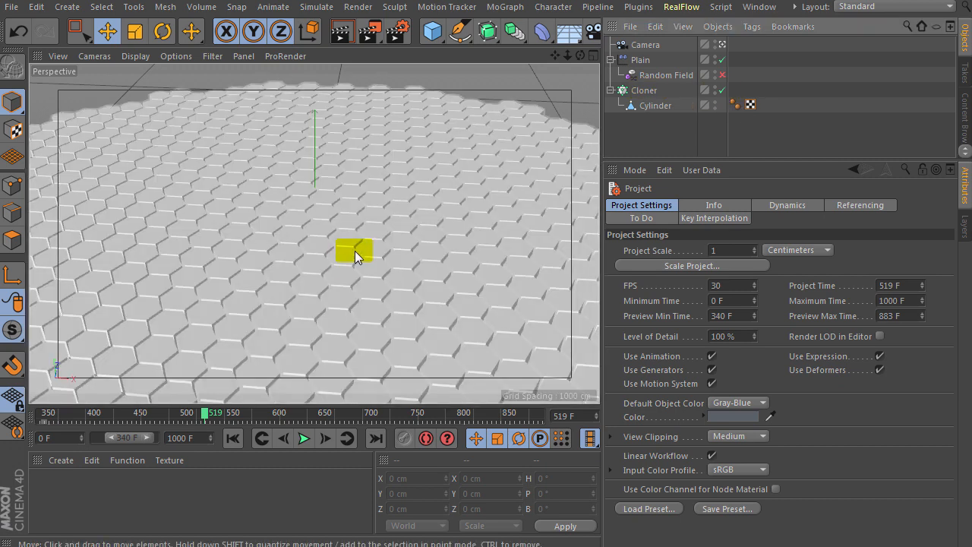
pyautogui.middleClick(346, 258)
pyautogui.middleClick(431, 186)
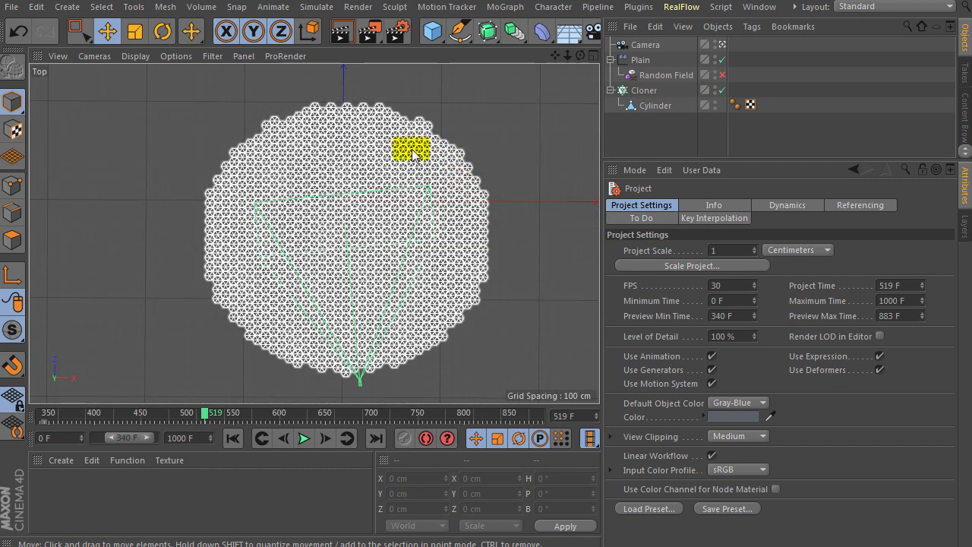
# Adjust the Camera to a focus distance of about 2236.5 and a focal length of about 40.7 mm.
pyautogui.click(645, 44)
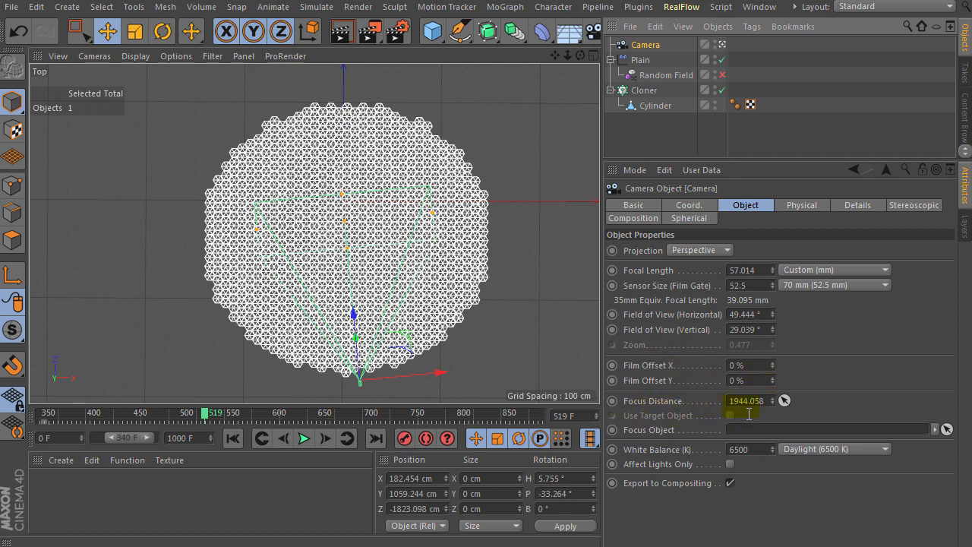
pyautogui.moveTo(772, 400); pyautogui.dragTo(772, 391)
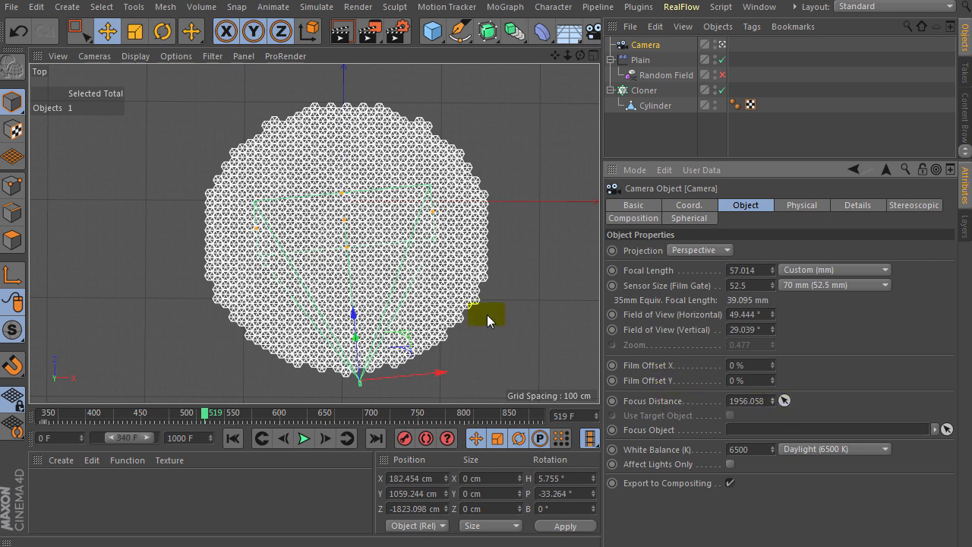
pyautogui.moveTo(341, 196)
pyautogui.mouseDown()
pyautogui.moveTo(342, 178)
pyautogui.moveTo(343, 217)
pyautogui.moveTo(345, 197)
pyautogui.mouseUp()
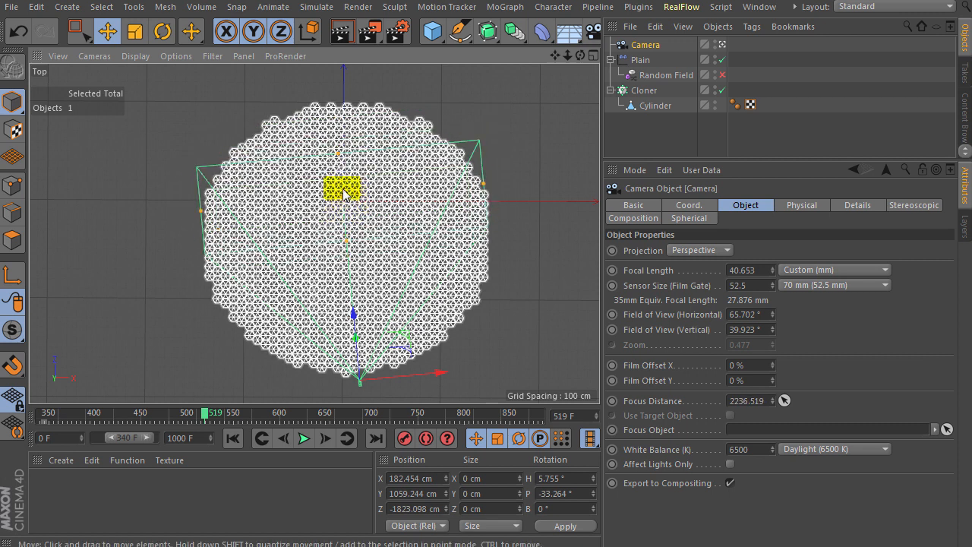
# Review the Multi-Pass render settings with the RGBA Image and Depth passes and the list of passes that can be added.
pyautogui.click(397, 31)
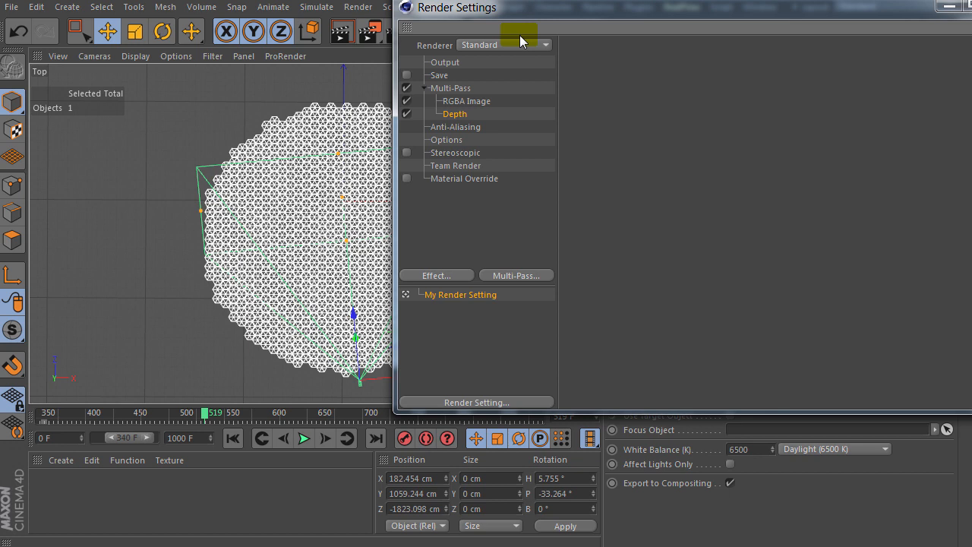
pyautogui.click(603, 83)
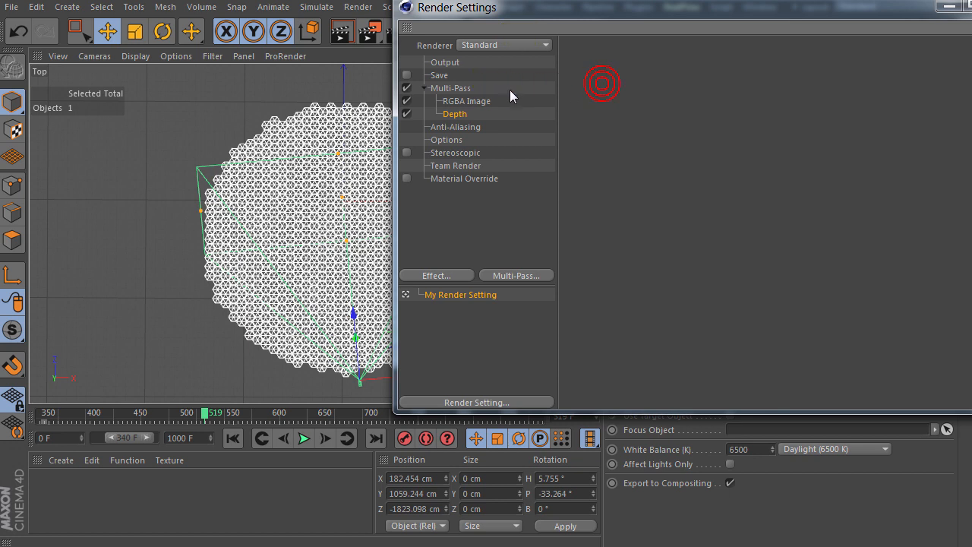
pyautogui.click(450, 88)
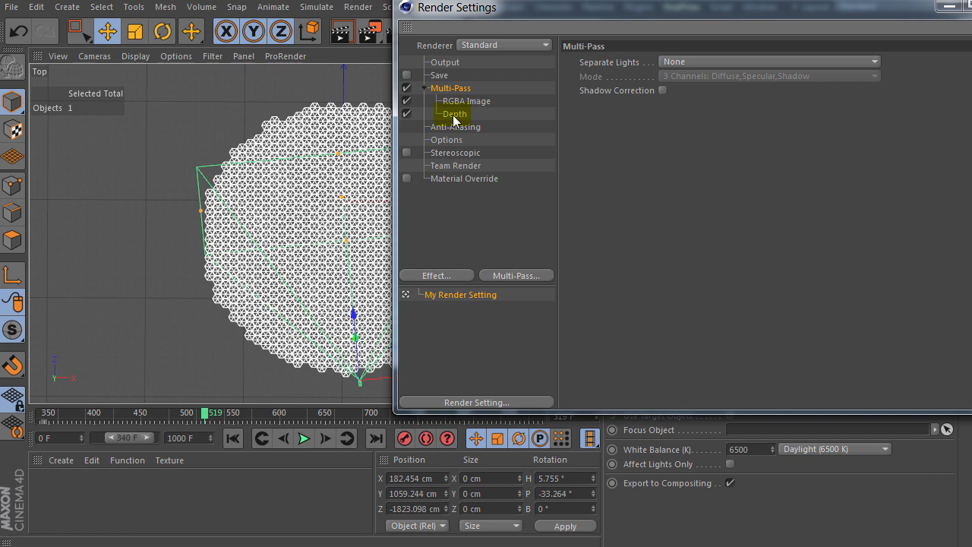
pyautogui.click(521, 275)
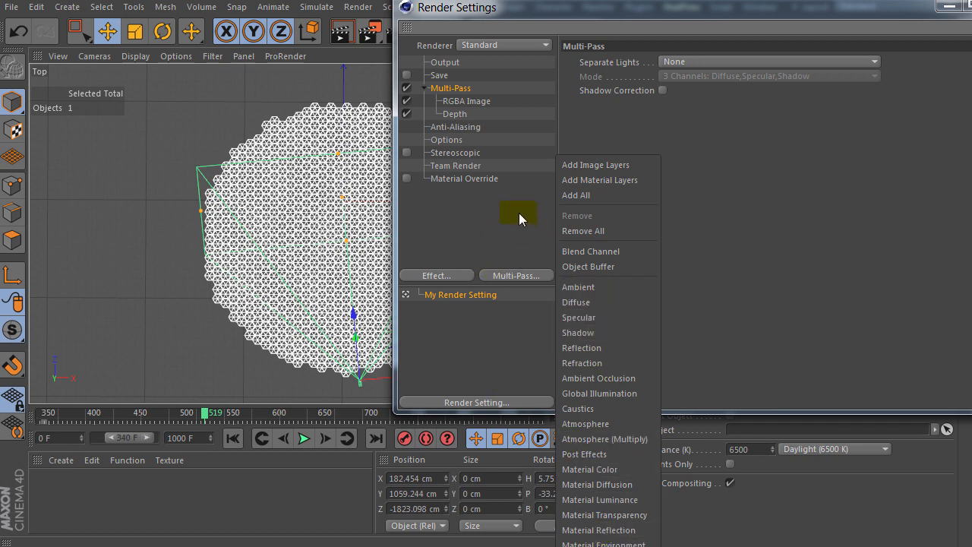
pyautogui.click(475, 213)
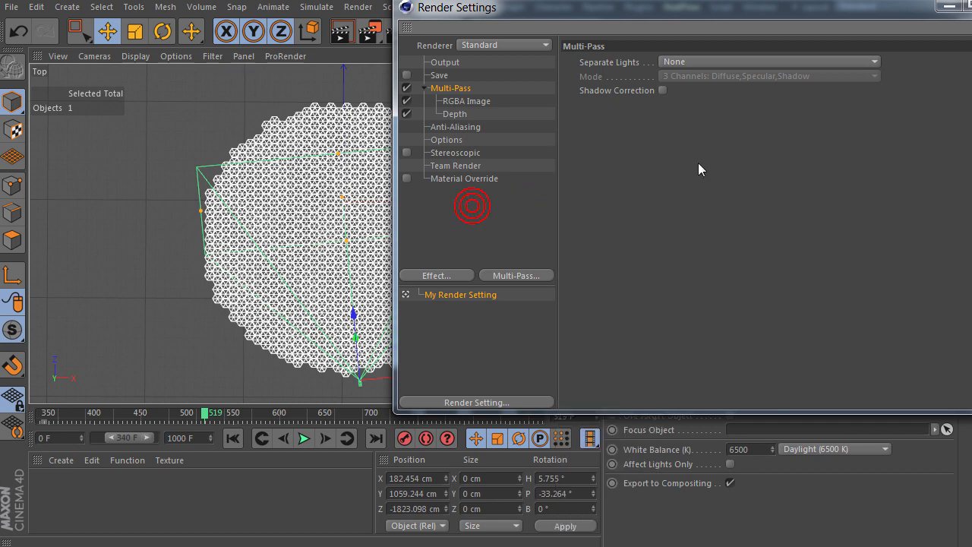
pyautogui.click(971, 6)
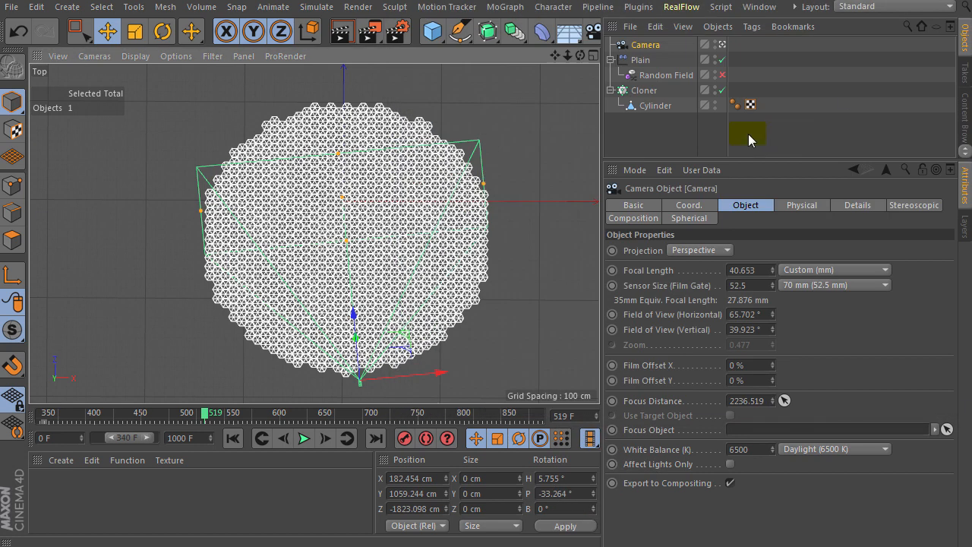
# Return to the Perspective view and look through the scene's Camera instead of the default one.
pyautogui.press('F1')
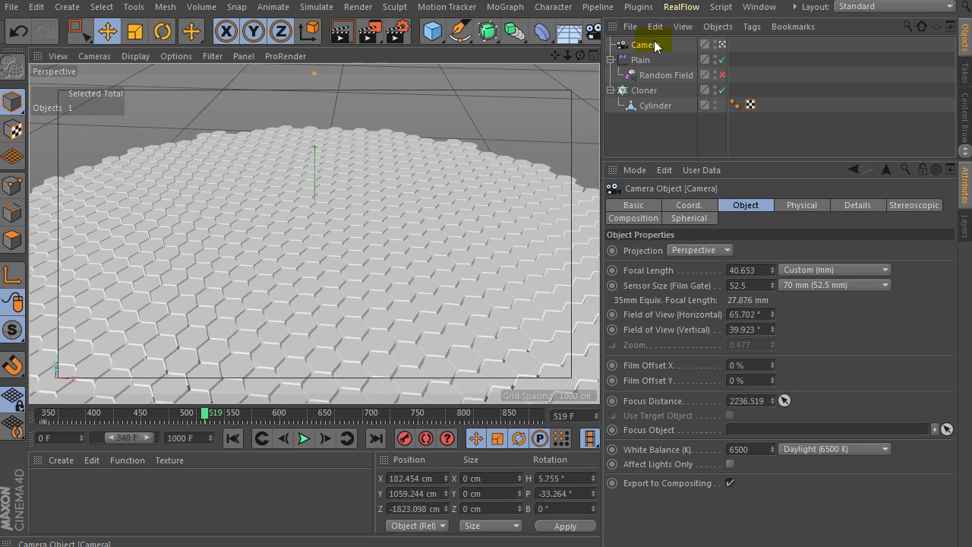
pyautogui.click(92, 57)
pyautogui.moveTo(112, 89)
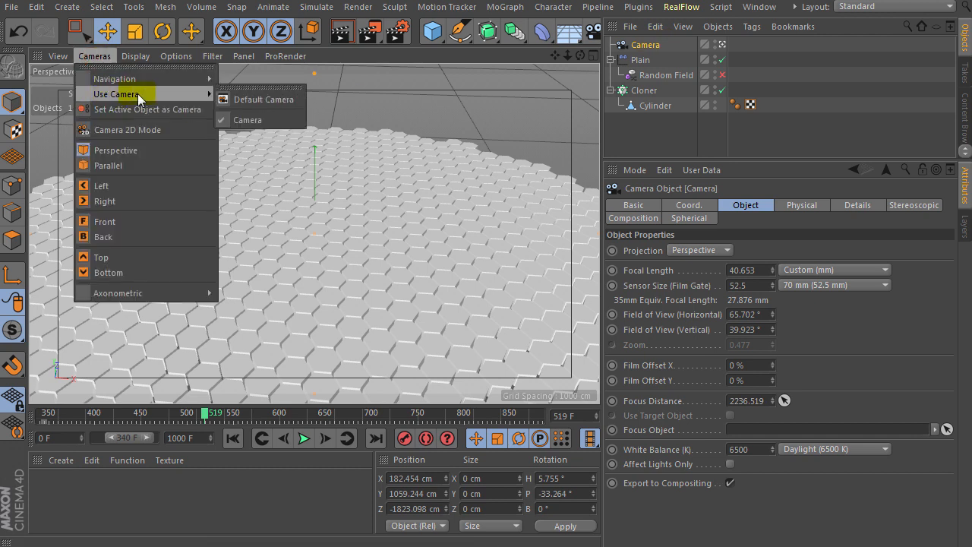
pyautogui.click(255, 120)
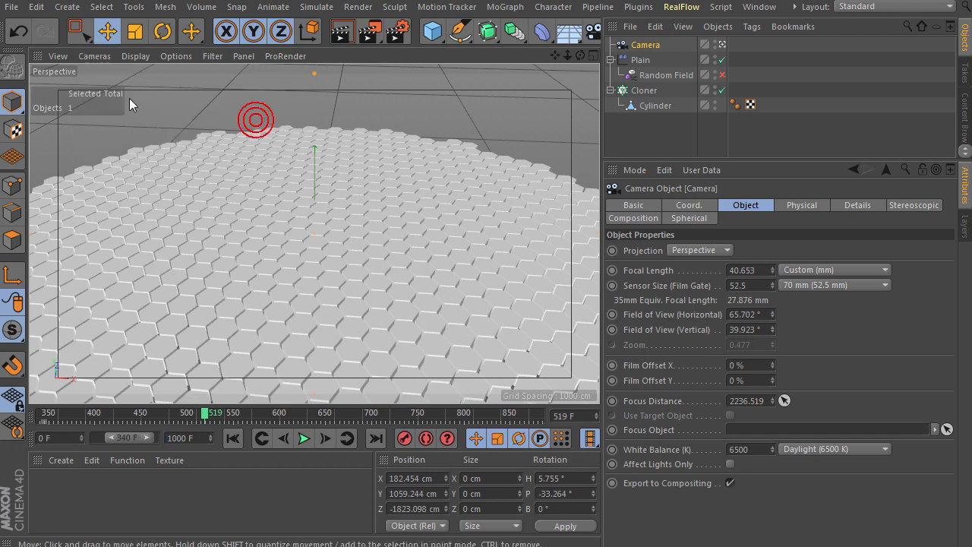
pyautogui.click(58, 57)
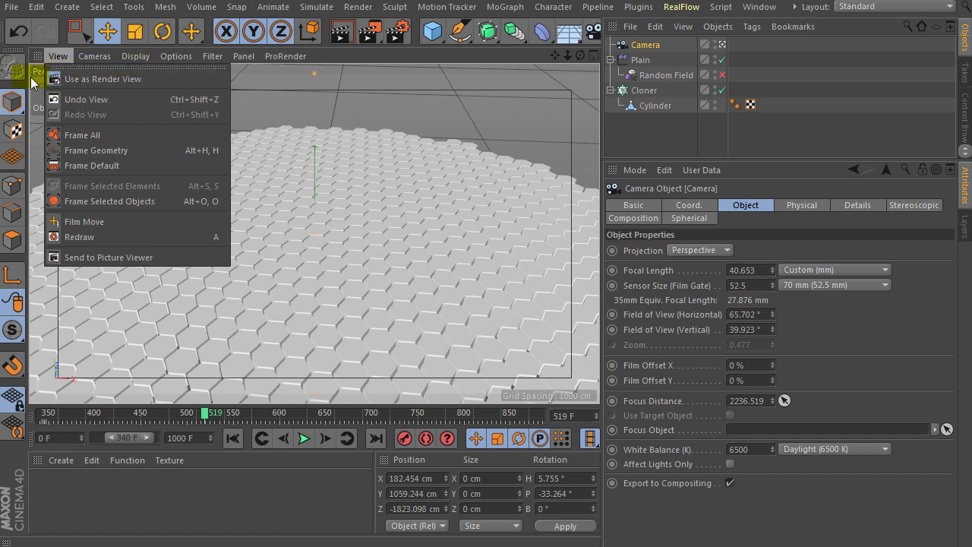
pyautogui.click(285, 57)
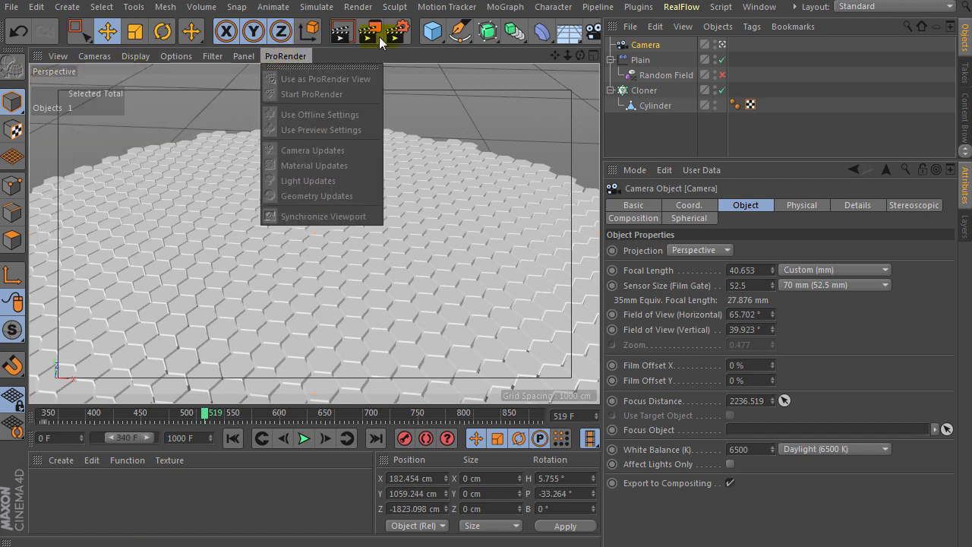
pyautogui.click(402, 34)
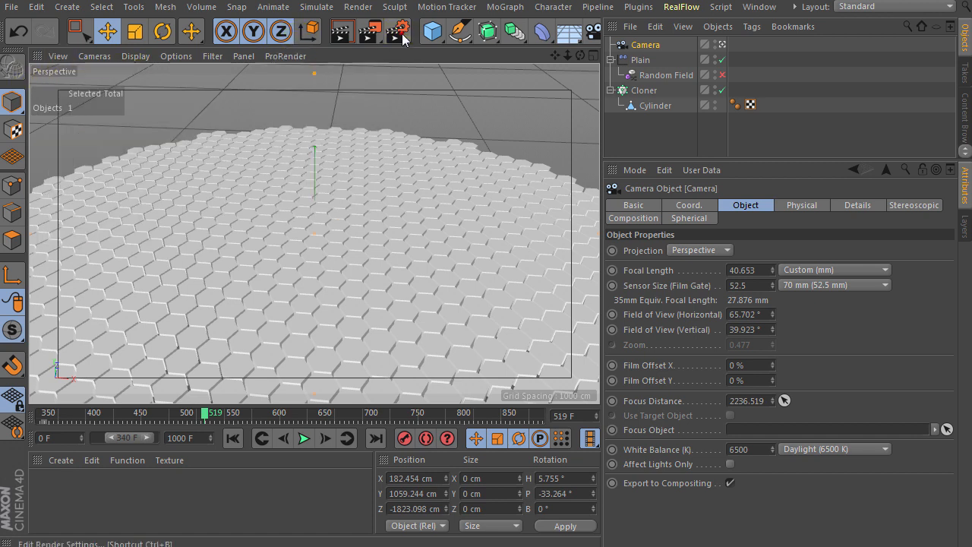
# Render the flat hexagon field to the Picture Viewer and compare its Background and Depth layers.
pyautogui.click(363, 35)
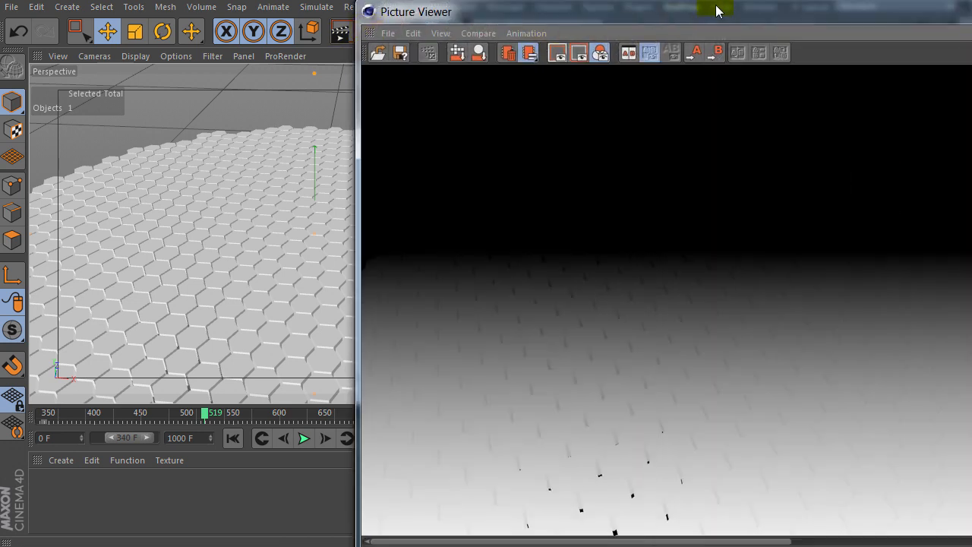
pyautogui.moveTo(684, 17); pyautogui.dragTo(446, 2)
pyautogui.click(861, 255)
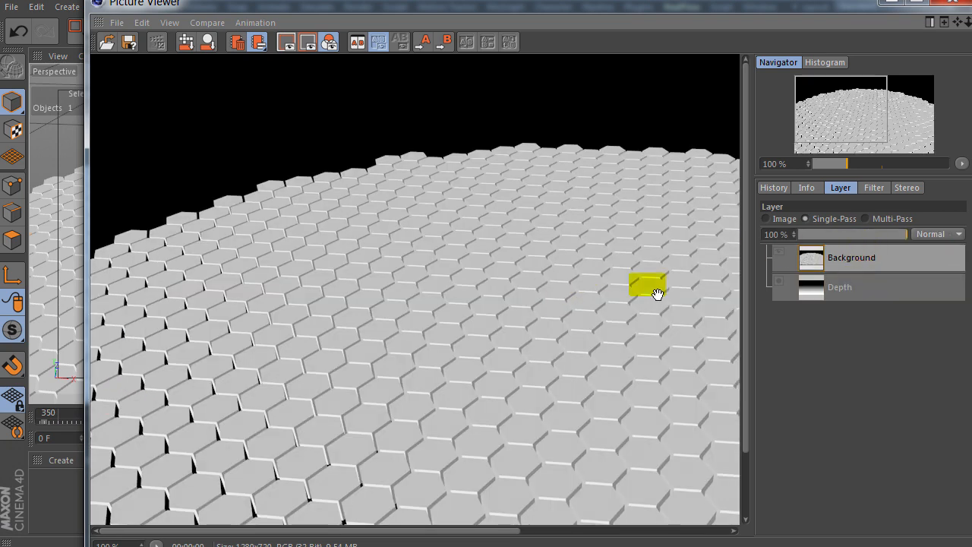
pyautogui.click(862, 284)
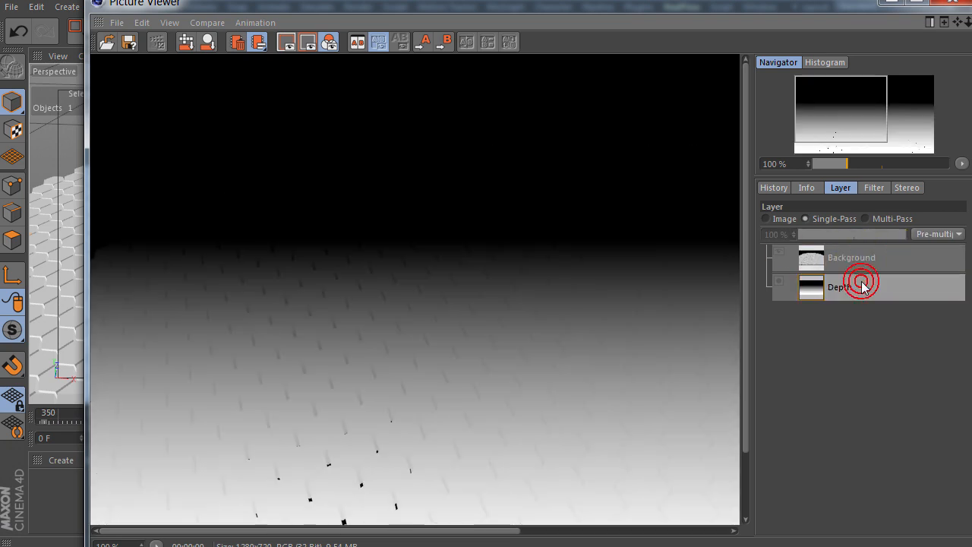
pyautogui.click(947, 8)
# Enable the Random Field and review the Plain effector's falloff color remap and parameter settings.
pyautogui.click(722, 76)
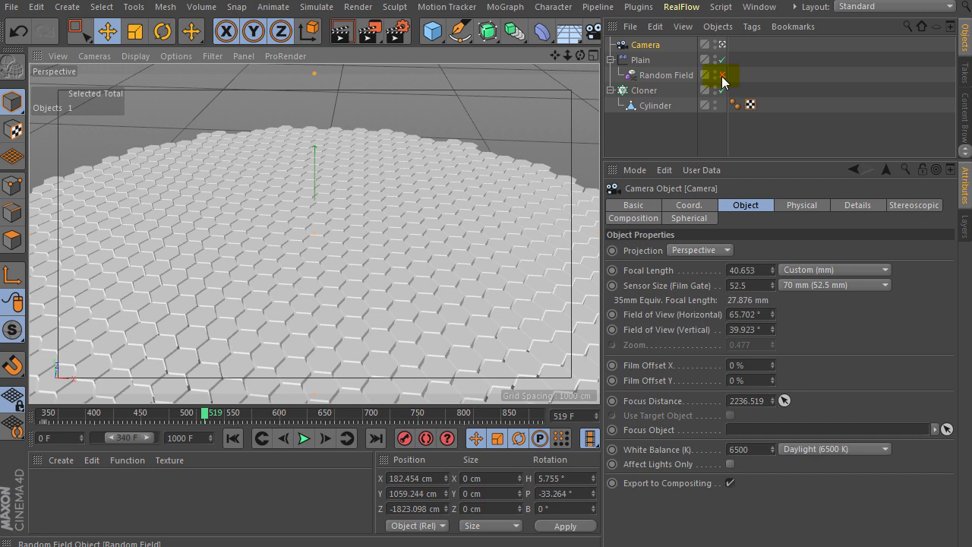
pyautogui.click(641, 61)
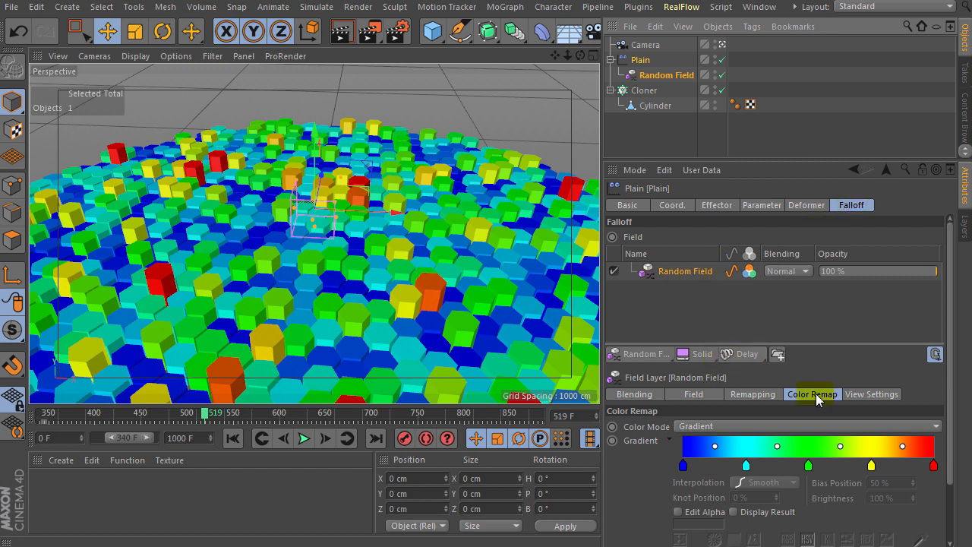
pyautogui.moveTo(950, 431); pyautogui.dragTo(945, 471)
pyautogui.click(762, 205)
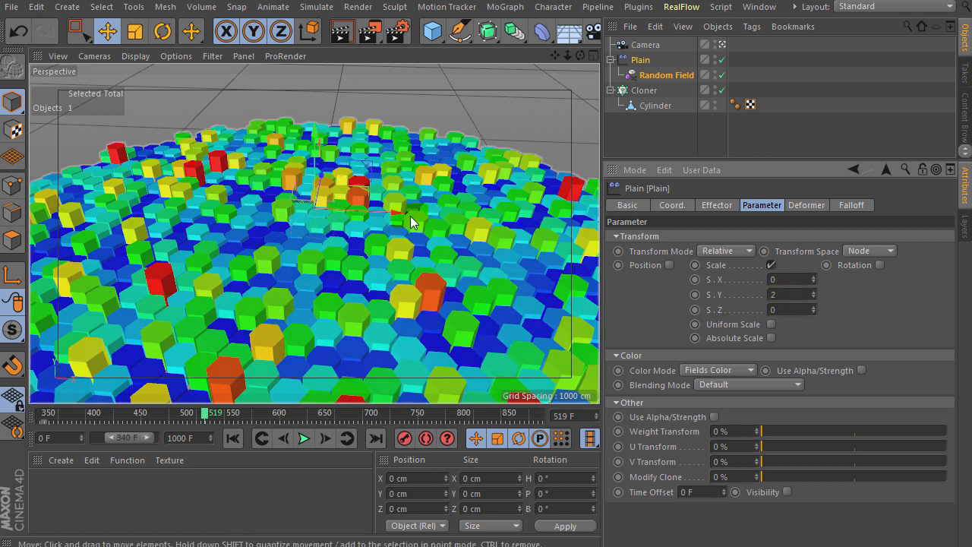
# Bring the camera lower and closer to the colored hexagons and render the frame to the Picture Viewer.
pyautogui.keyDown('alt'); pyautogui.moveTo(336, 255); pyautogui.dragTo(364, 173); pyautogui.keyUp('alt')
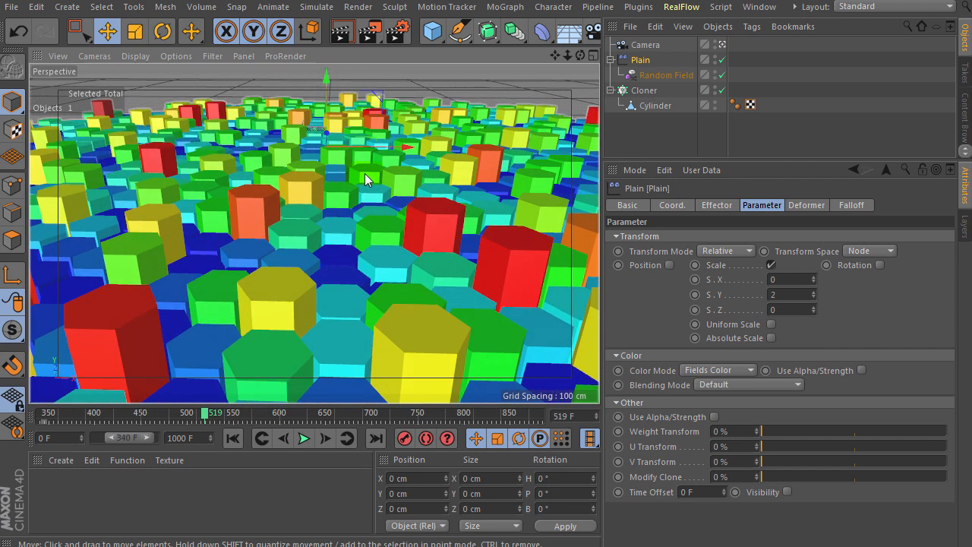
pyautogui.hotkey('shift', 'r')
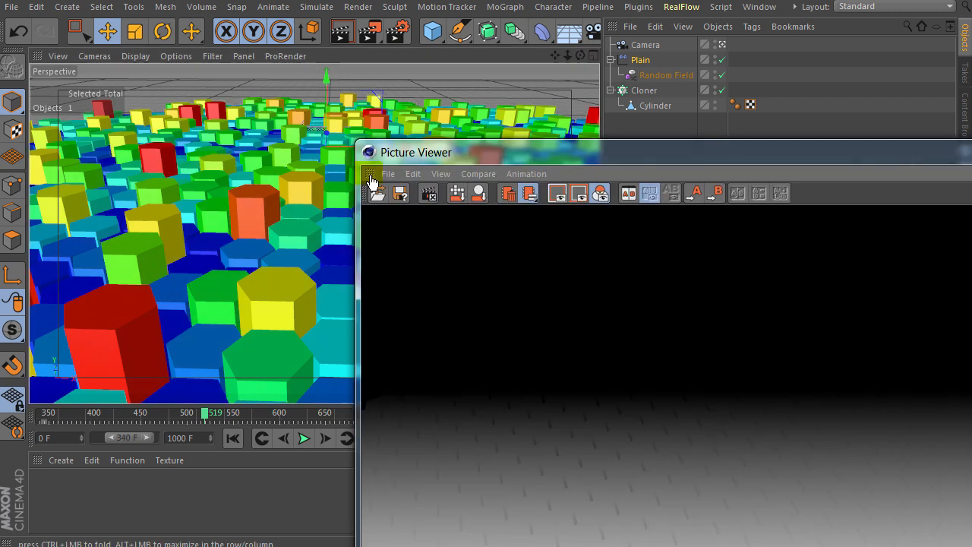
pyautogui.moveTo(542, 125); pyautogui.dragTo(509, 22)
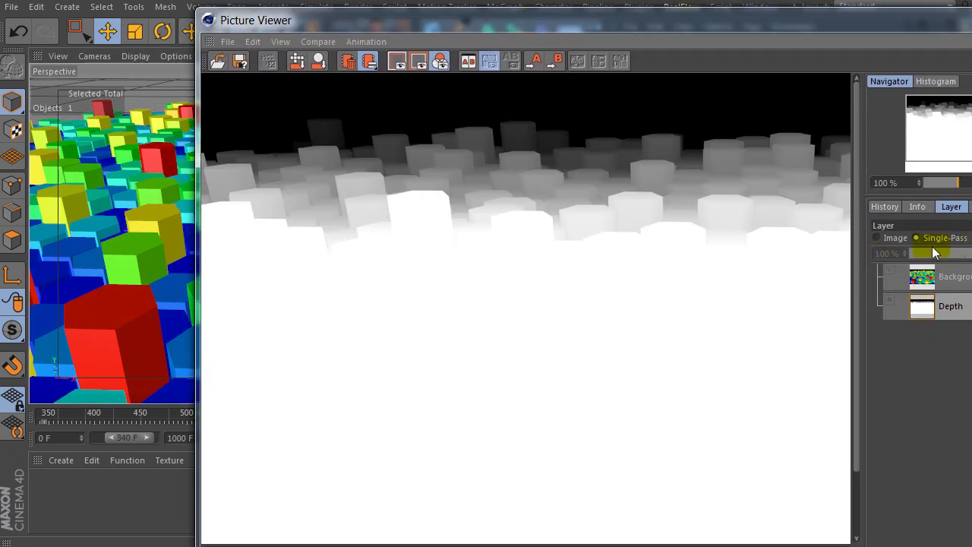
# Compare the Single-Pass Background and Depth layers of the colored hexagon render.
pyautogui.click(879, 237)
pyautogui.click(946, 242)
pyautogui.click(968, 278)
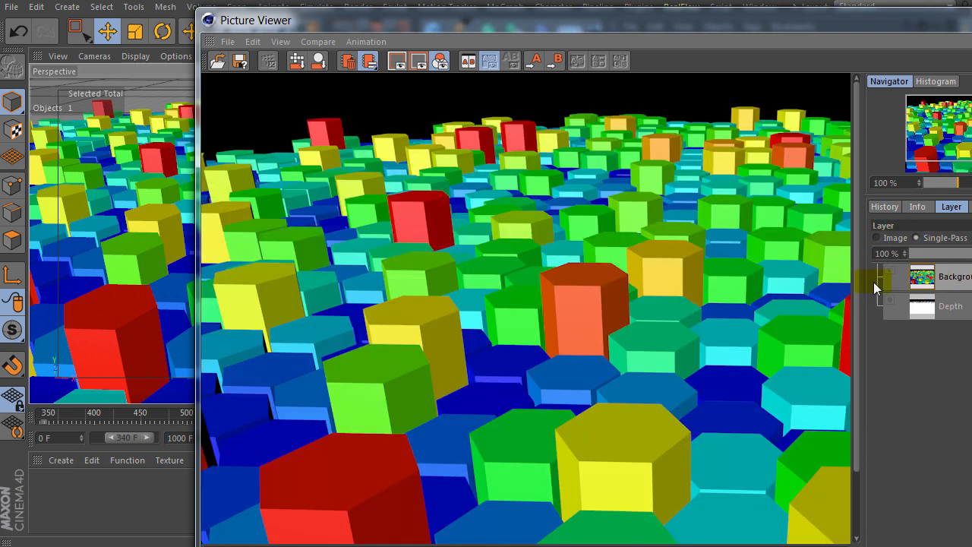
pyautogui.click(951, 306)
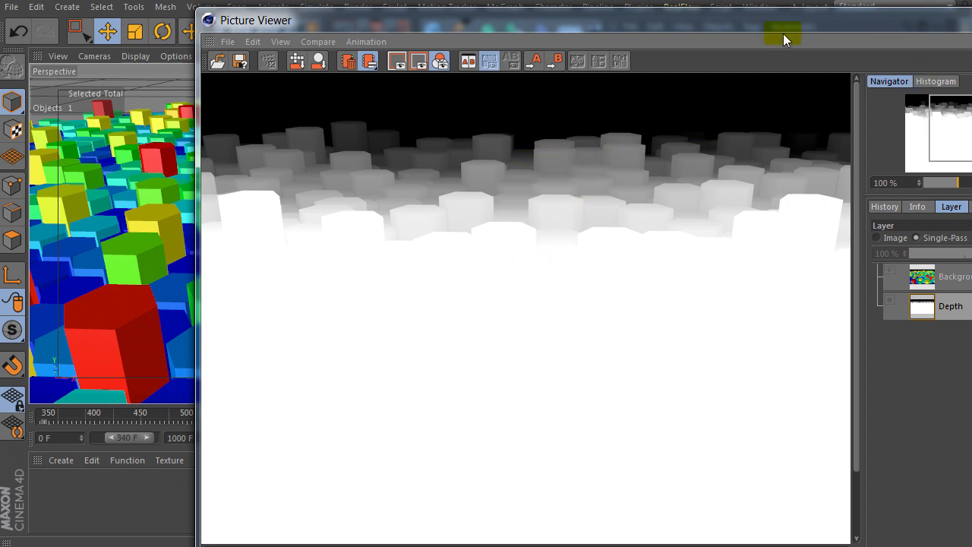
pyautogui.moveTo(787, 23); pyautogui.dragTo(939, 96)
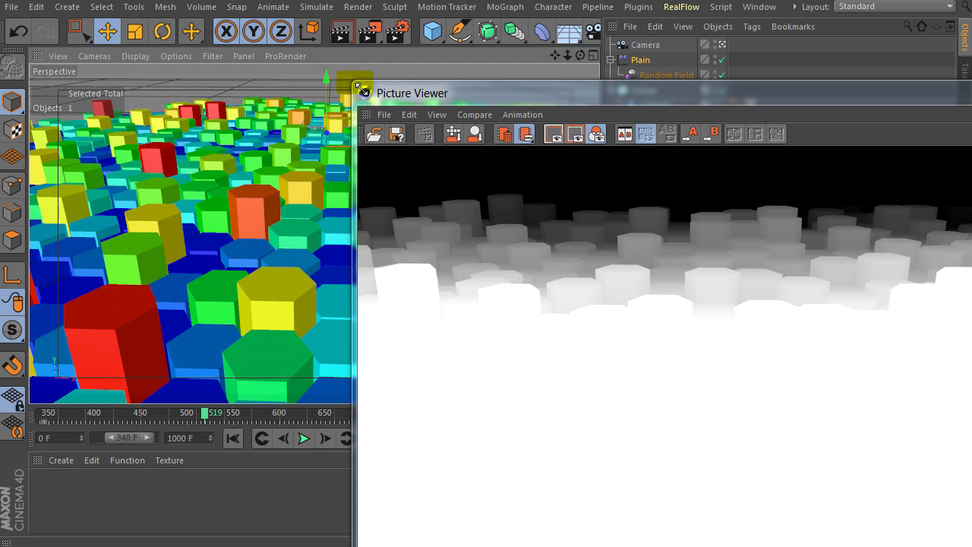
pyautogui.moveTo(358, 87); pyautogui.dragTo(364, 90)
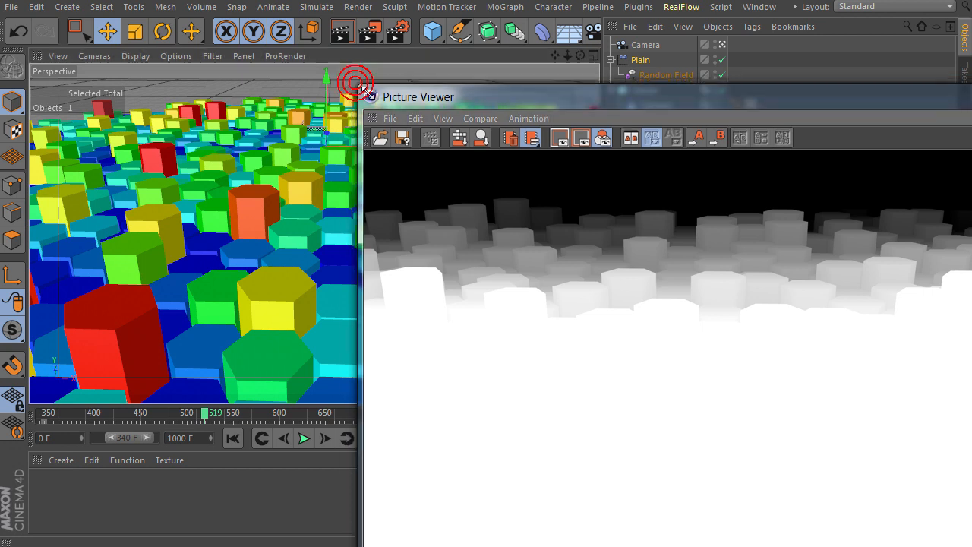
# Narrow the camera's horizontal field of view to about 49° and shorten its focus distance to about 1848 over the hexagon field.
pyautogui.click(971, 89)
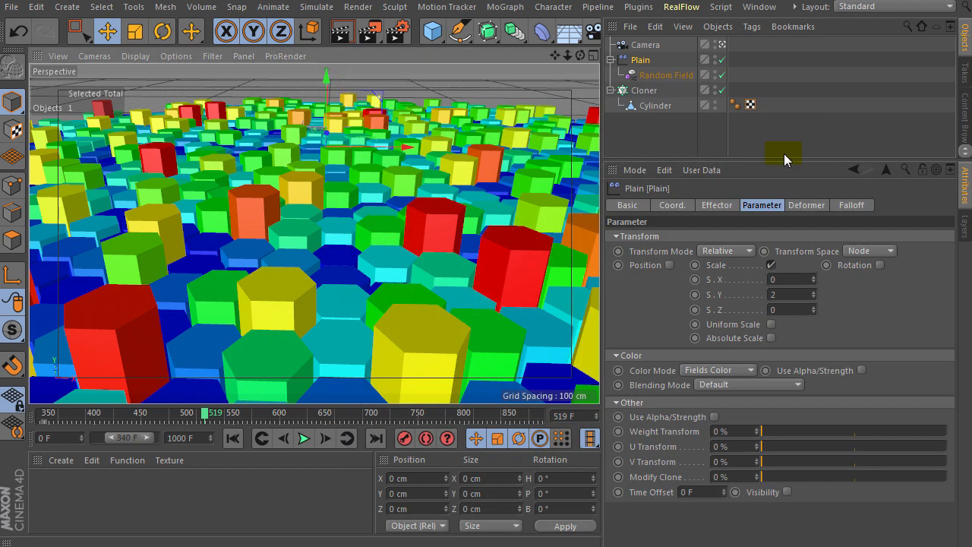
pyautogui.click(646, 45)
pyautogui.middleClick(436, 162)
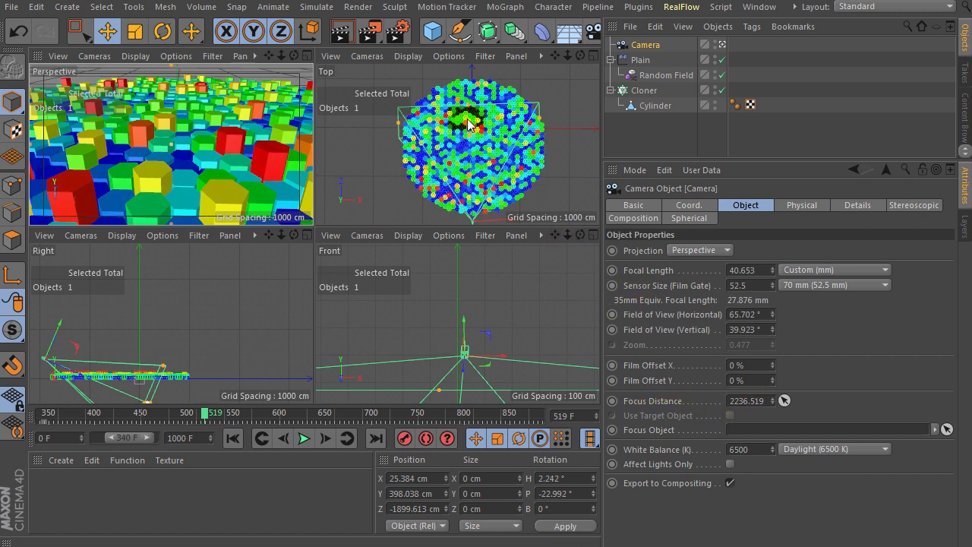
pyautogui.click(723, 75)
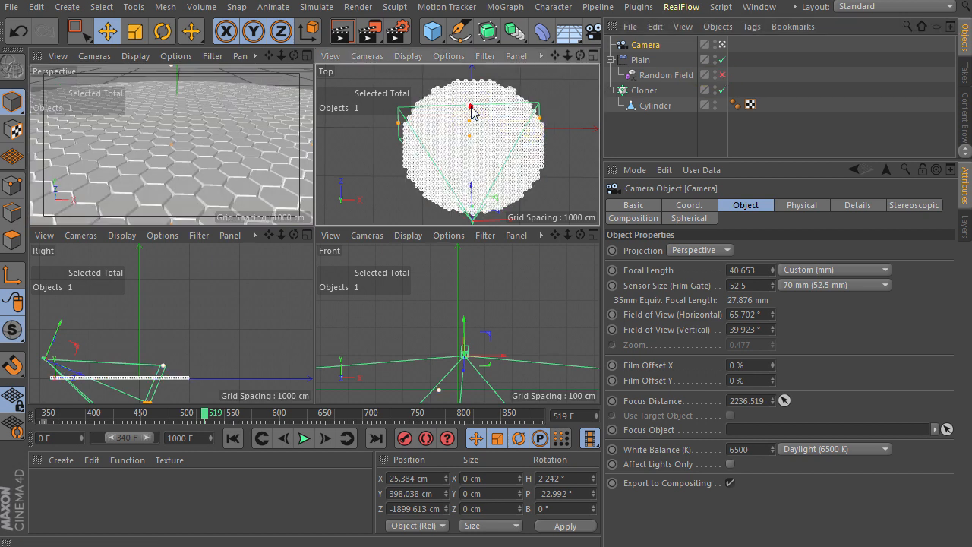
pyautogui.moveTo(471, 108); pyautogui.dragTo(486, 114)
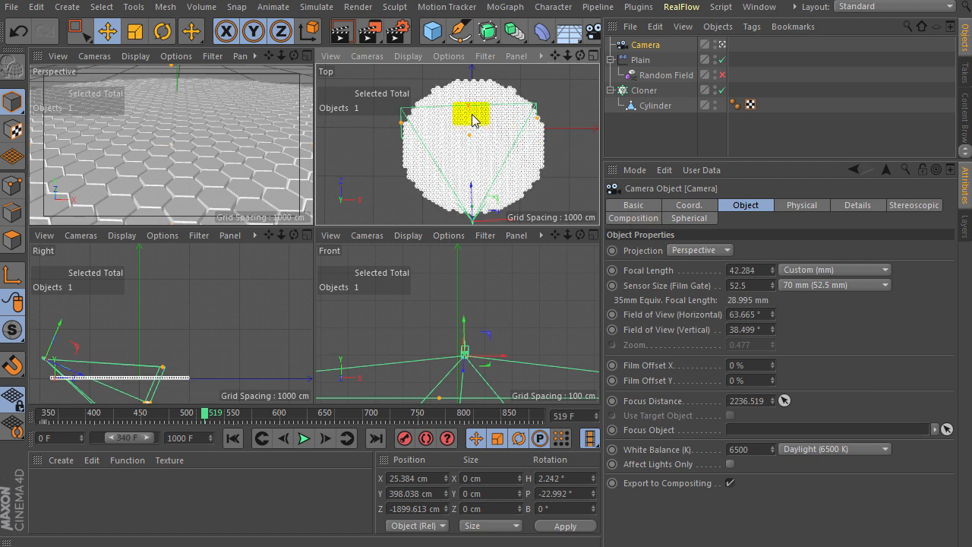
pyautogui.moveTo(470, 110); pyautogui.dragTo(477, 138)
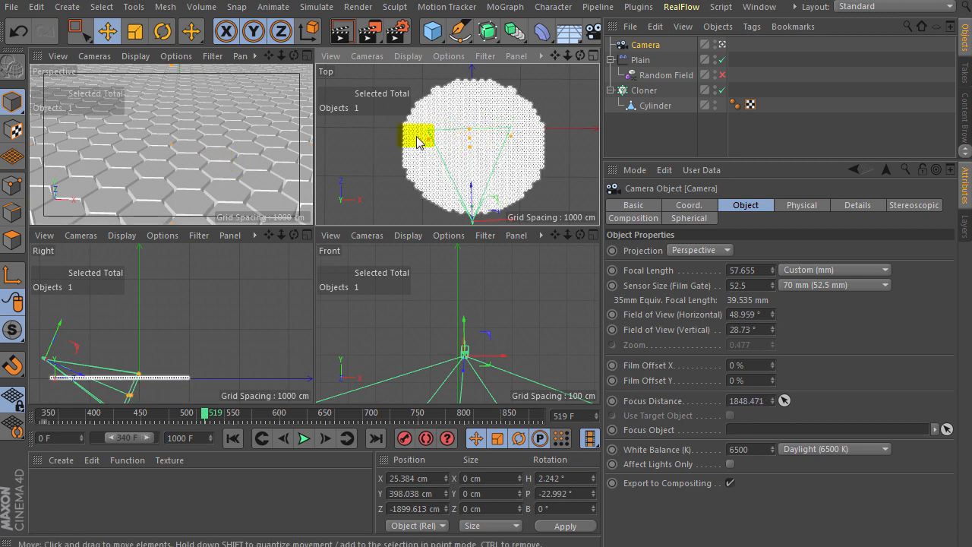
pyautogui.click(721, 76)
pyautogui.middleClick(252, 154)
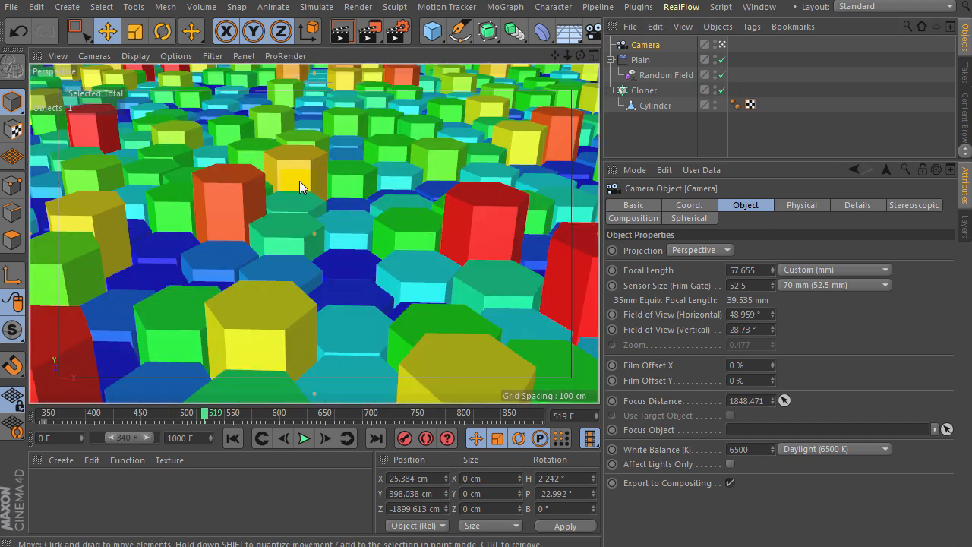
# Render the tighter camera framing to the Picture Viewer and compare its Depth layer with the previous render's Depth layer.
pyautogui.hotkey('shift', 'r')
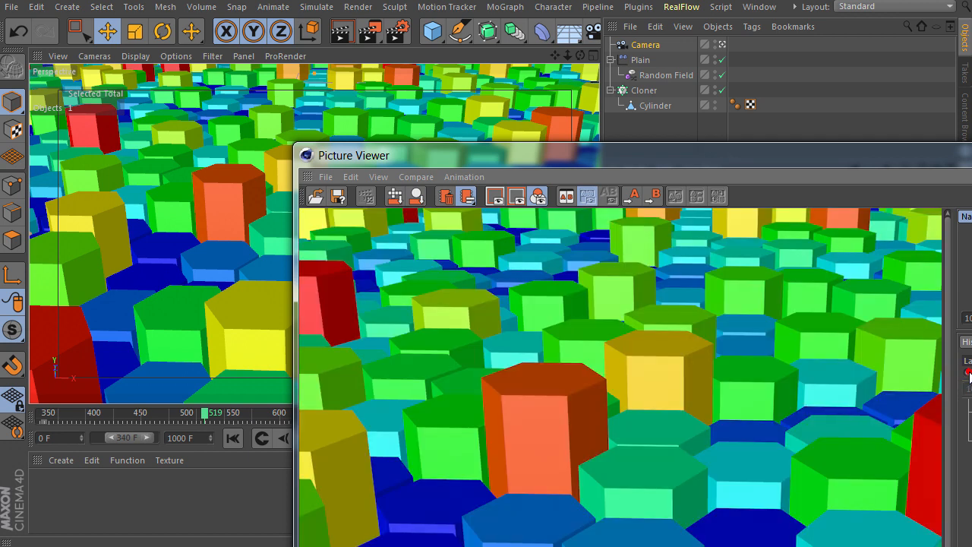
pyautogui.click(967, 342)
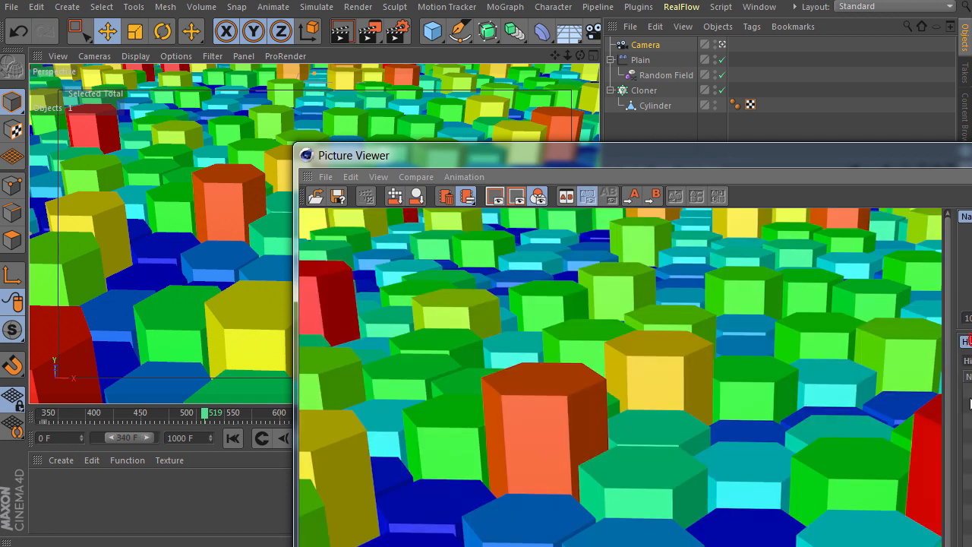
pyautogui.click(971, 389)
pyautogui.click(971, 342)
pyautogui.click(971, 372)
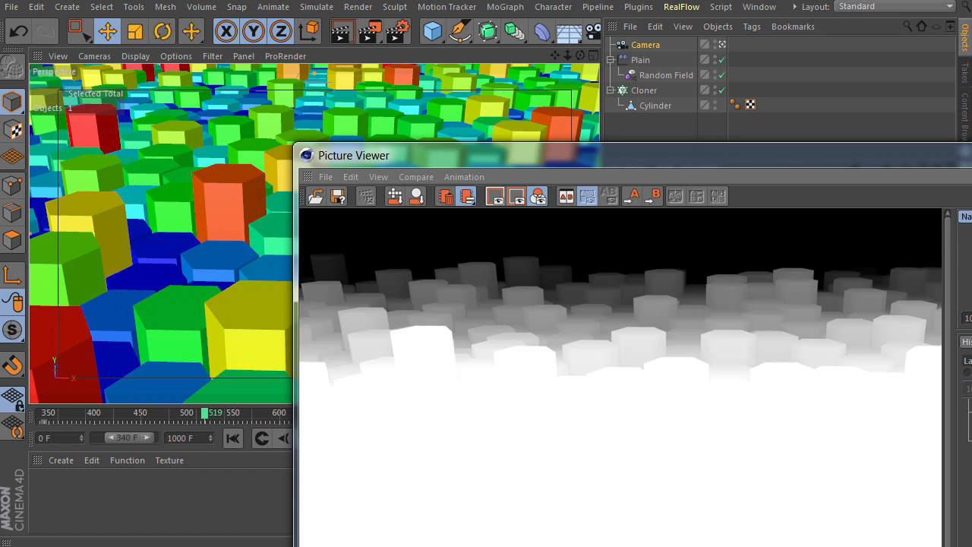
pyautogui.click(968, 342)
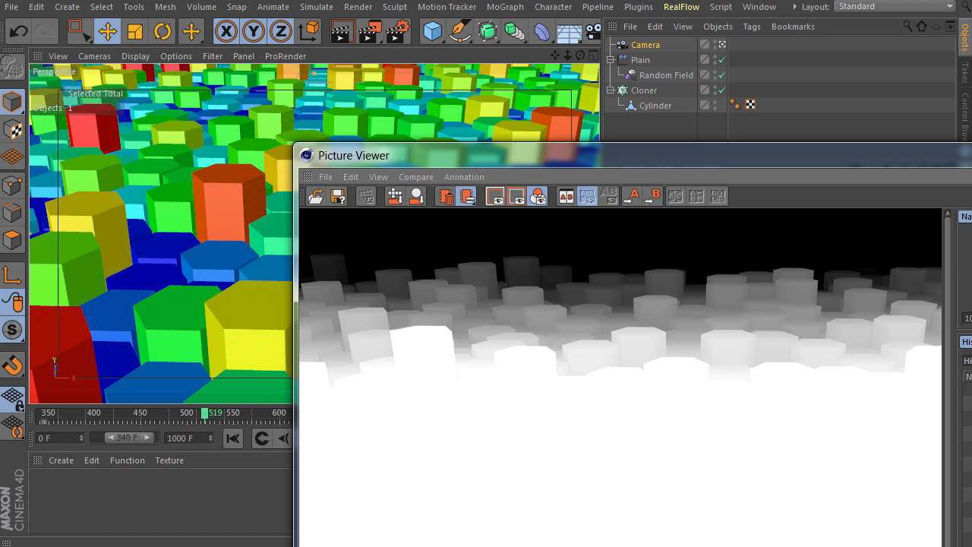
pyautogui.click(971, 401)
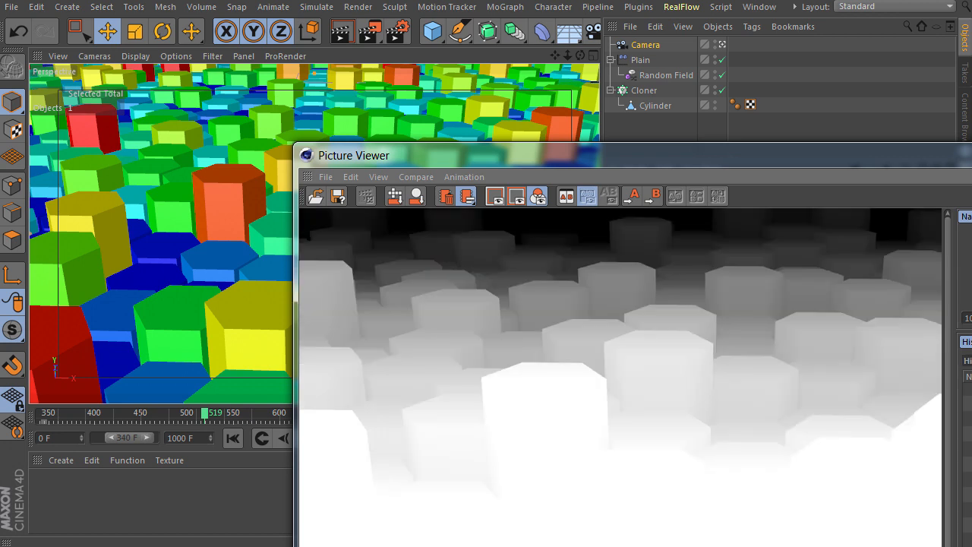
pyautogui.click(971, 342)
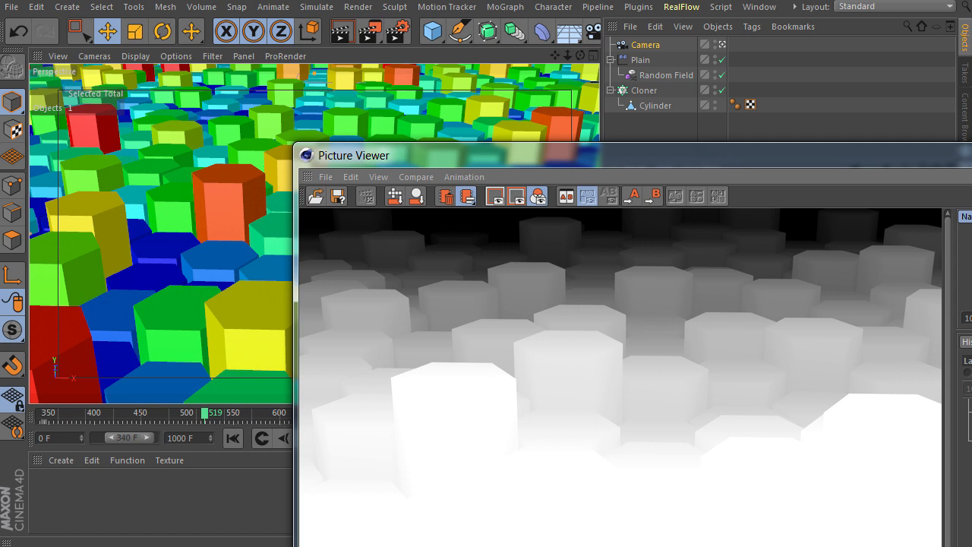
pyautogui.moveTo(971, 159); pyautogui.dragTo(899, 54)
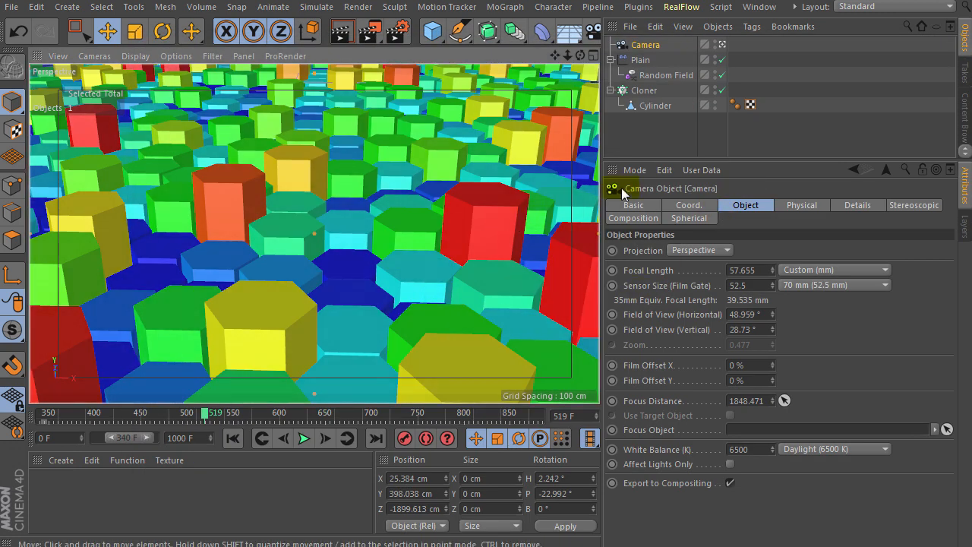
# Enable the Save option in the Render Settings alongside the Multi-Pass RGBA Image and Depth passes.
pyautogui.click(397, 31)
pyautogui.moveTo(544, 23); pyautogui.dragTo(315, 15)
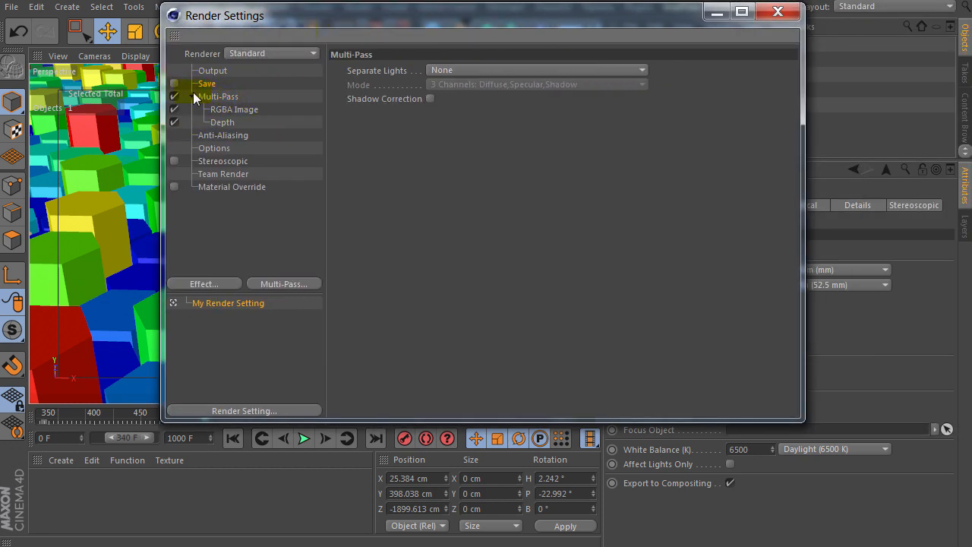
pyautogui.click(174, 85)
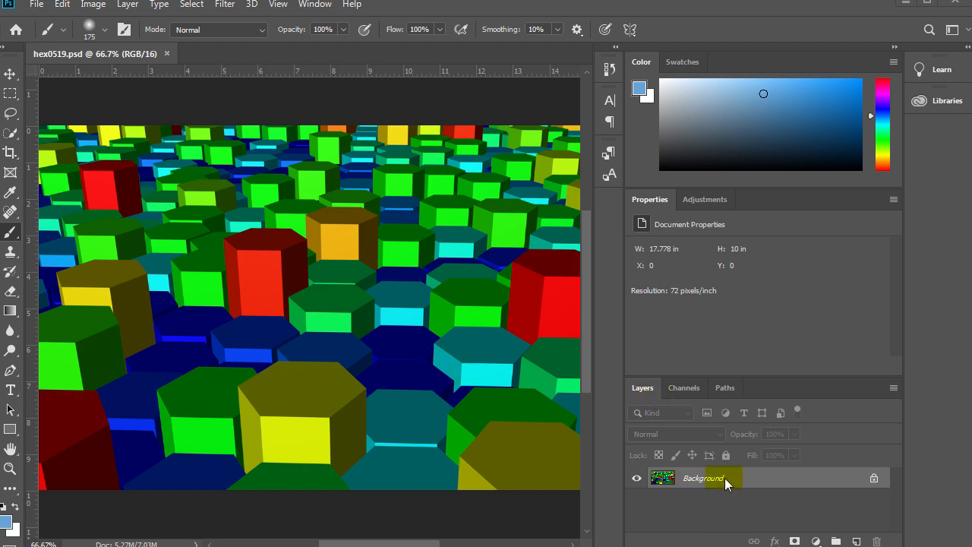
# Look through the color channels of hex0519.psd in Photoshop and load the Depth channel as a selection for copying.
pyautogui.click(683, 387)
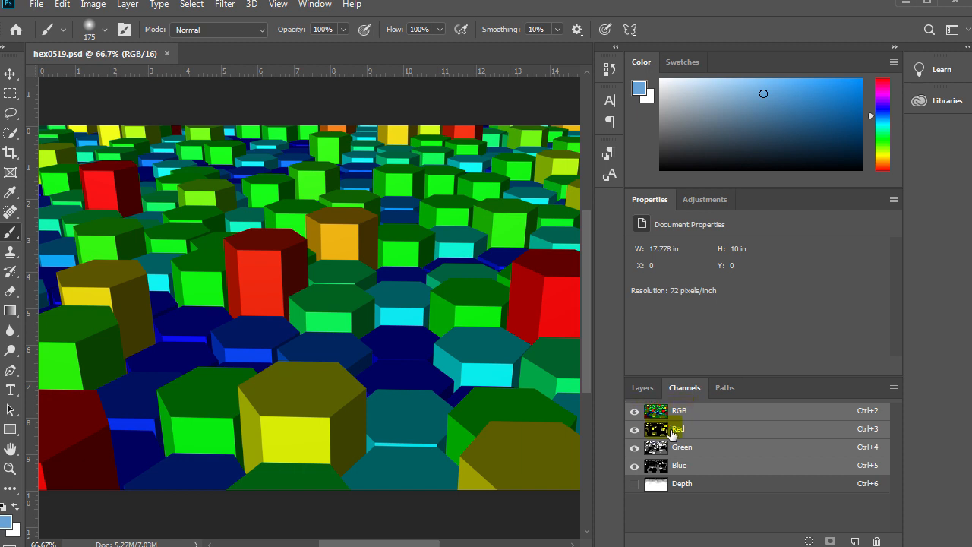
pyautogui.click(665, 429)
pyautogui.click(665, 447)
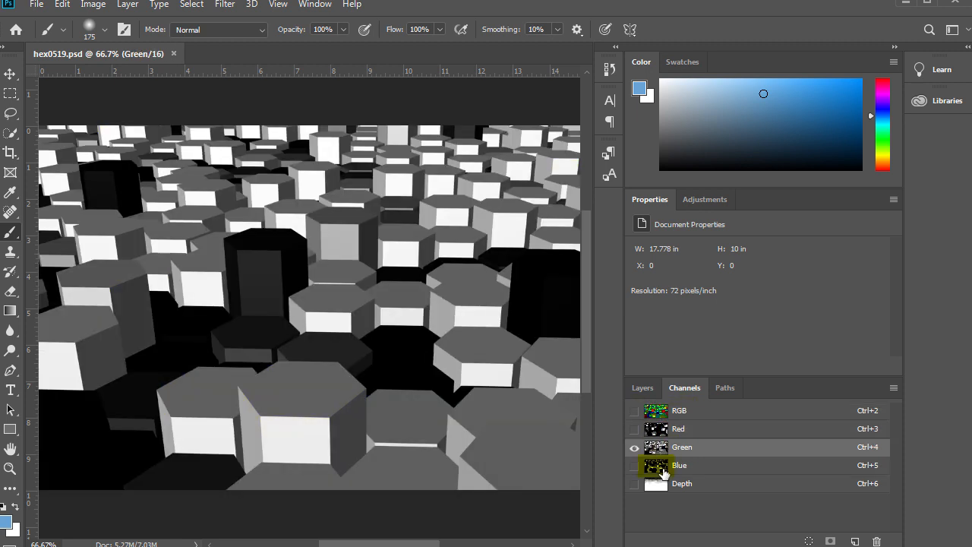
pyautogui.click(658, 466)
pyautogui.click(658, 484)
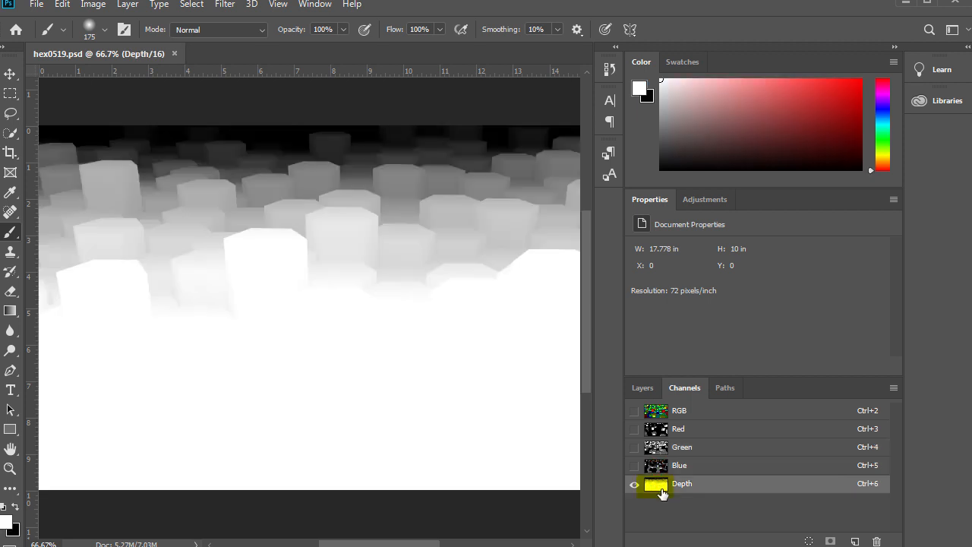
pyautogui.moveTo(698, 493); pyautogui.dragTo(700, 494)
pyautogui.keyDown('ctrl'); pyautogui.click(699, 492); pyautogui.keyUp('ctrl')
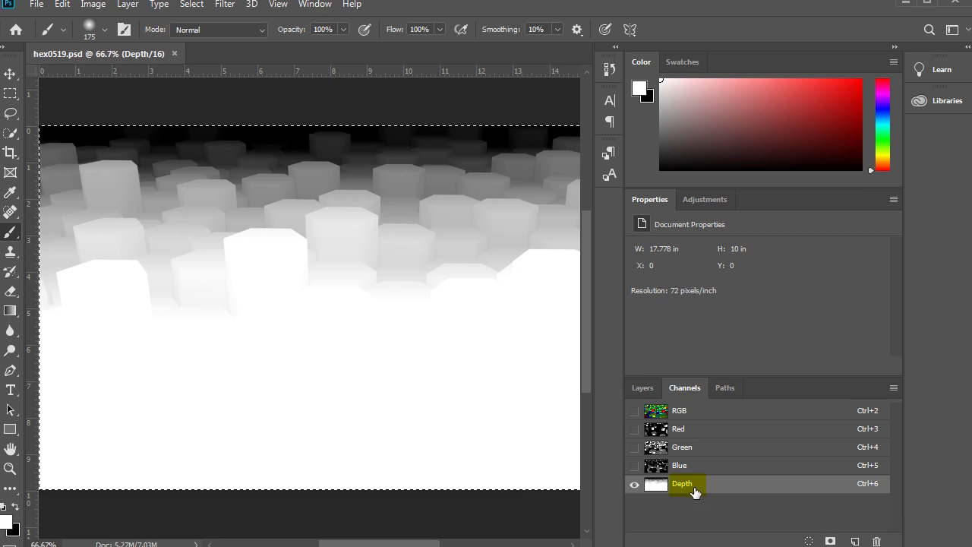
# Paste the copied Depth channel onto a new layer above the Background, and hide that layer.
pyautogui.click(647, 390)
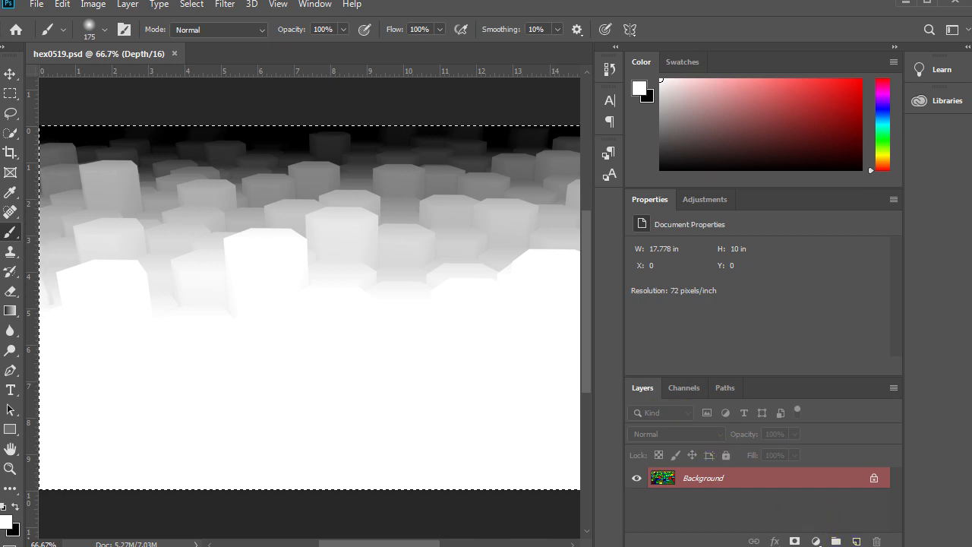
pyautogui.click(857, 541)
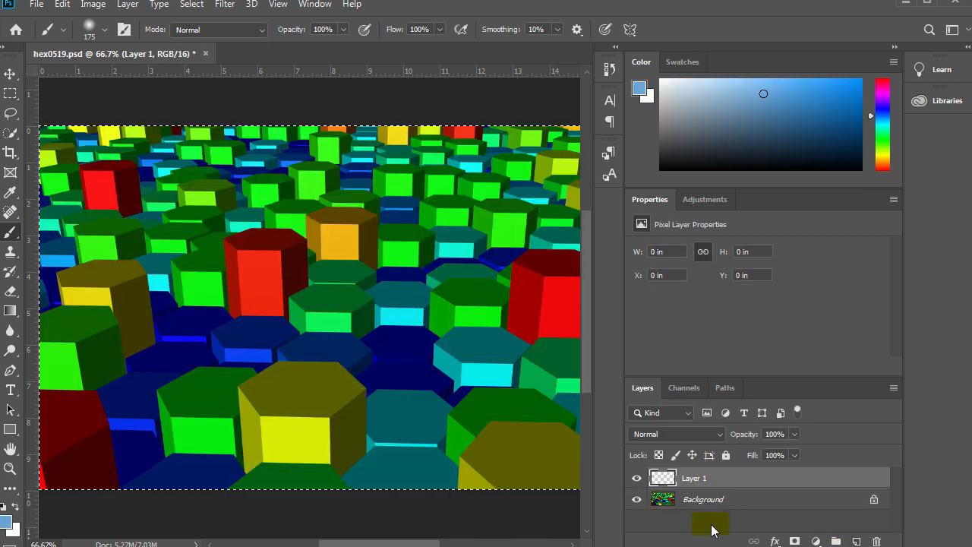
pyautogui.hotkey('ctrl', 'v')
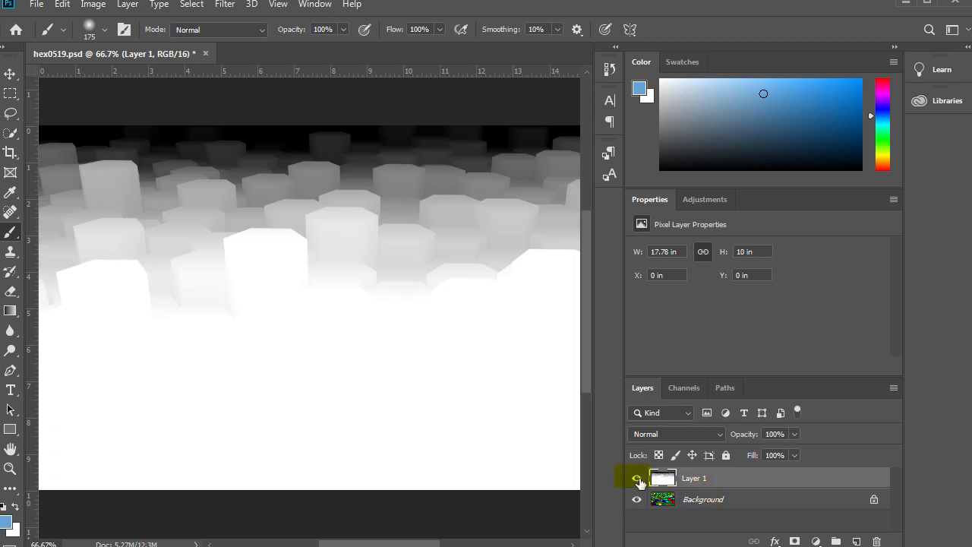
pyautogui.click(637, 478)
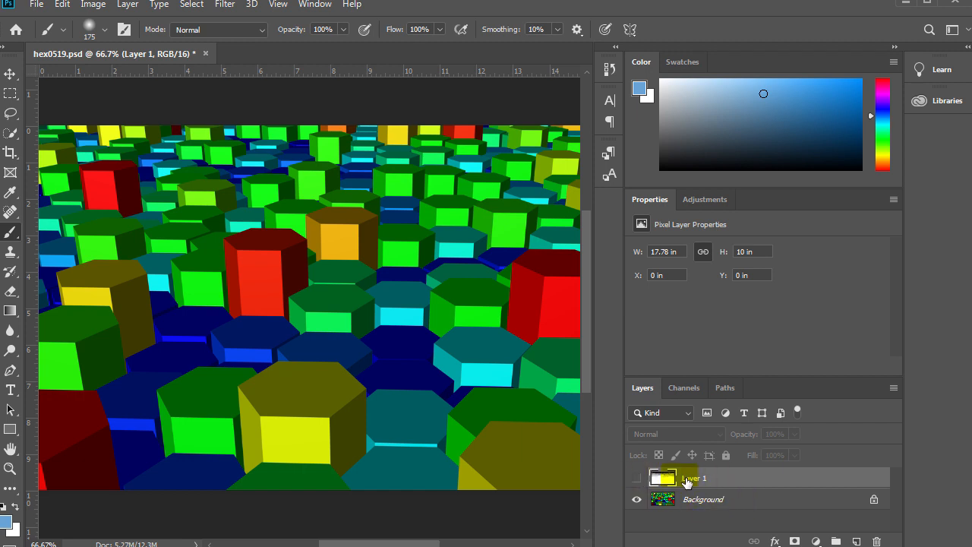
# Export the Background image for the web as a maximum-quality JPEG named hex0519, choosing the projects folder on Elements (E:).
pyautogui.click(712, 502)
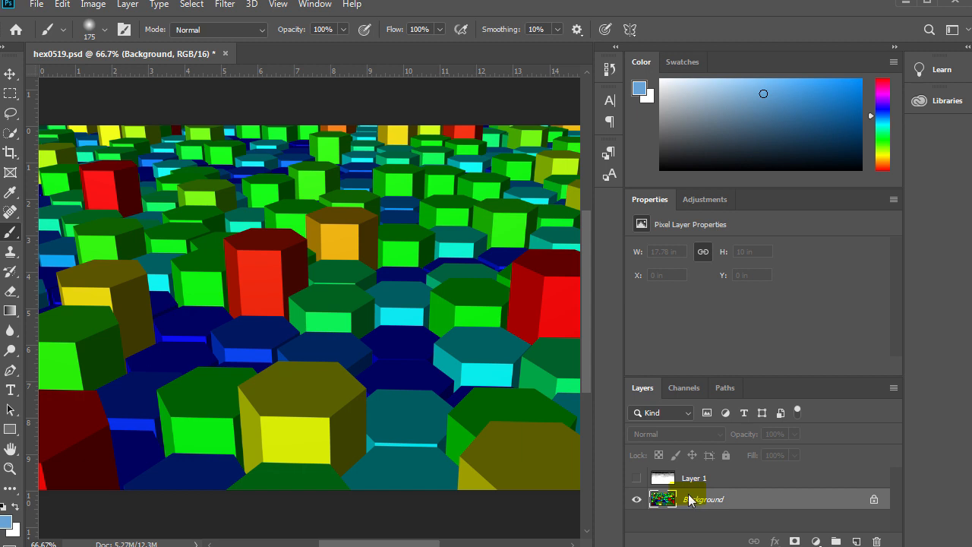
pyautogui.hotkey('ctrl', 'alt', 'shift', 's')
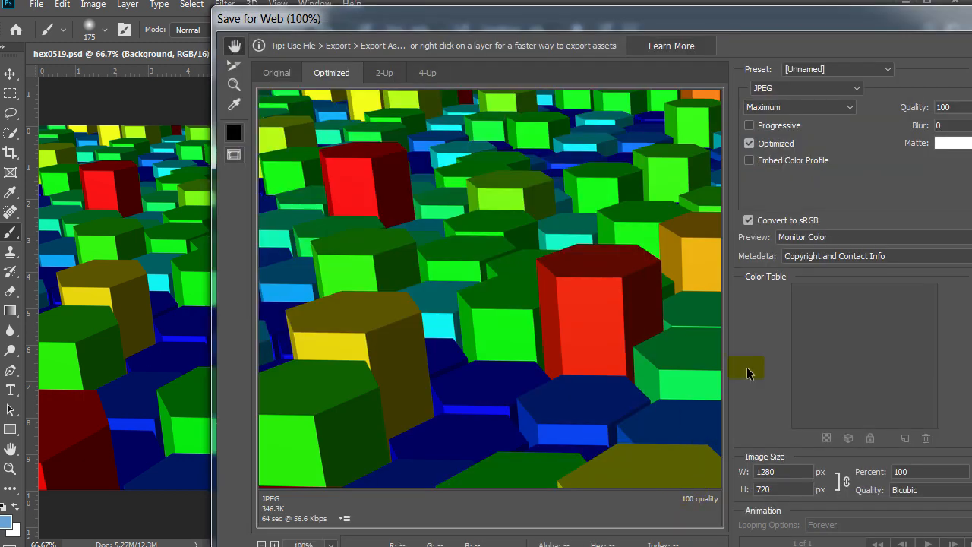
pyautogui.moveTo(853, 20); pyautogui.dragTo(705, 8)
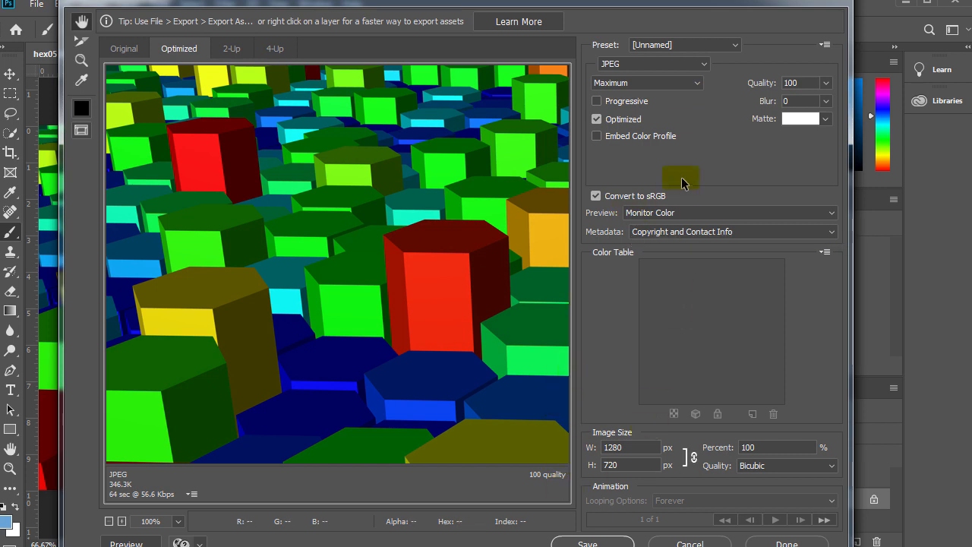
pyautogui.click(577, 541)
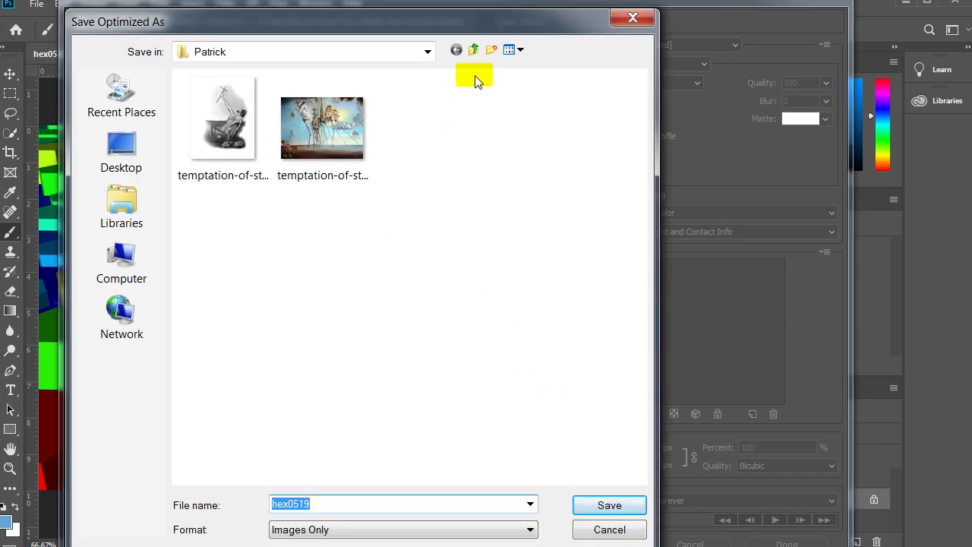
pyautogui.click(427, 51)
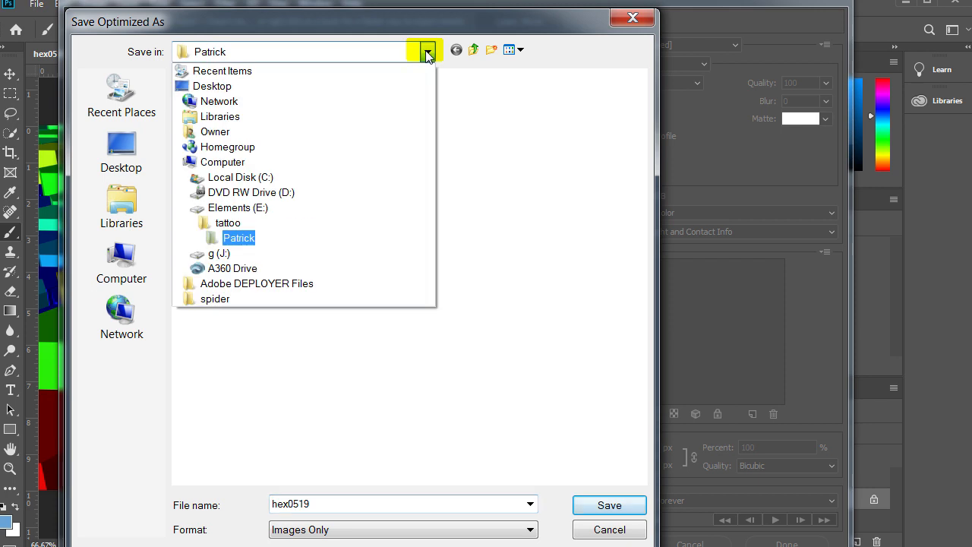
pyautogui.click(250, 207)
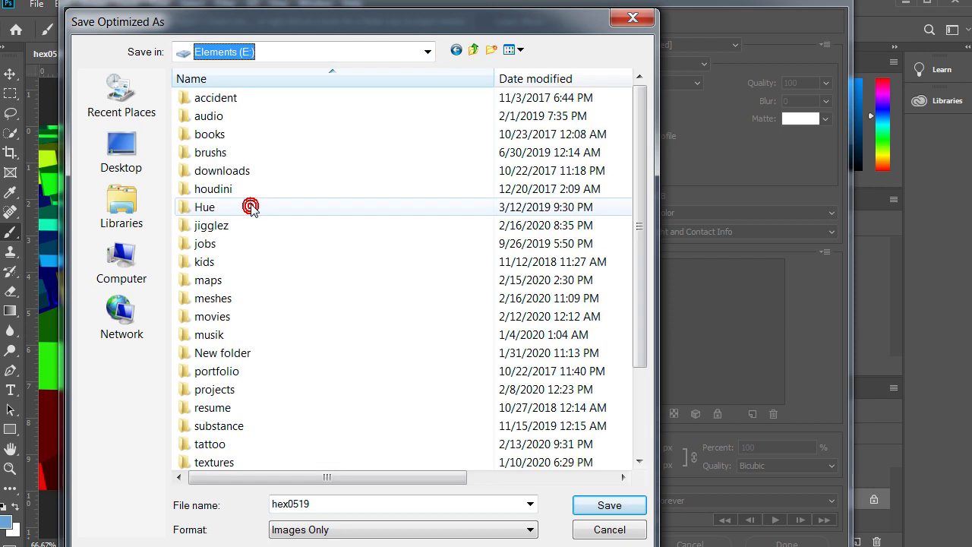
pyautogui.doubleClick(215, 391)
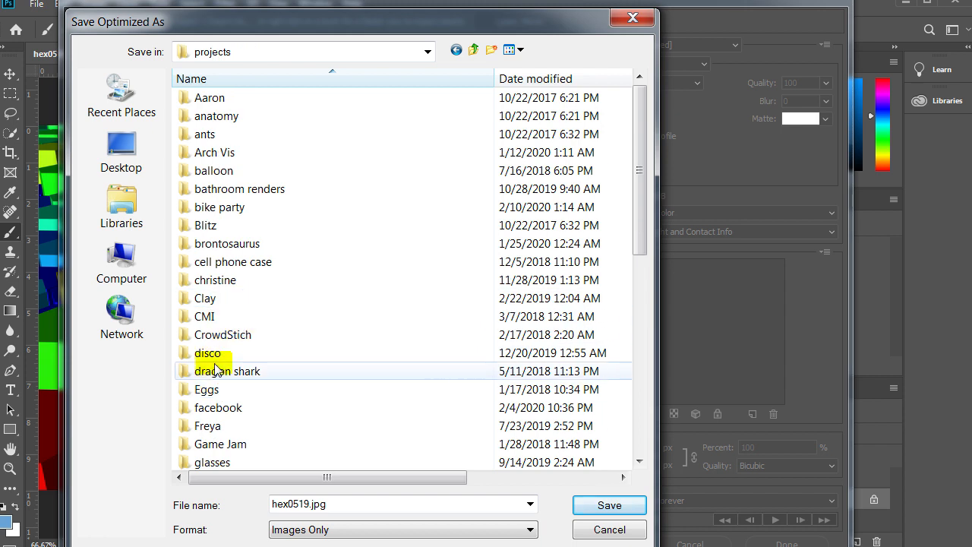